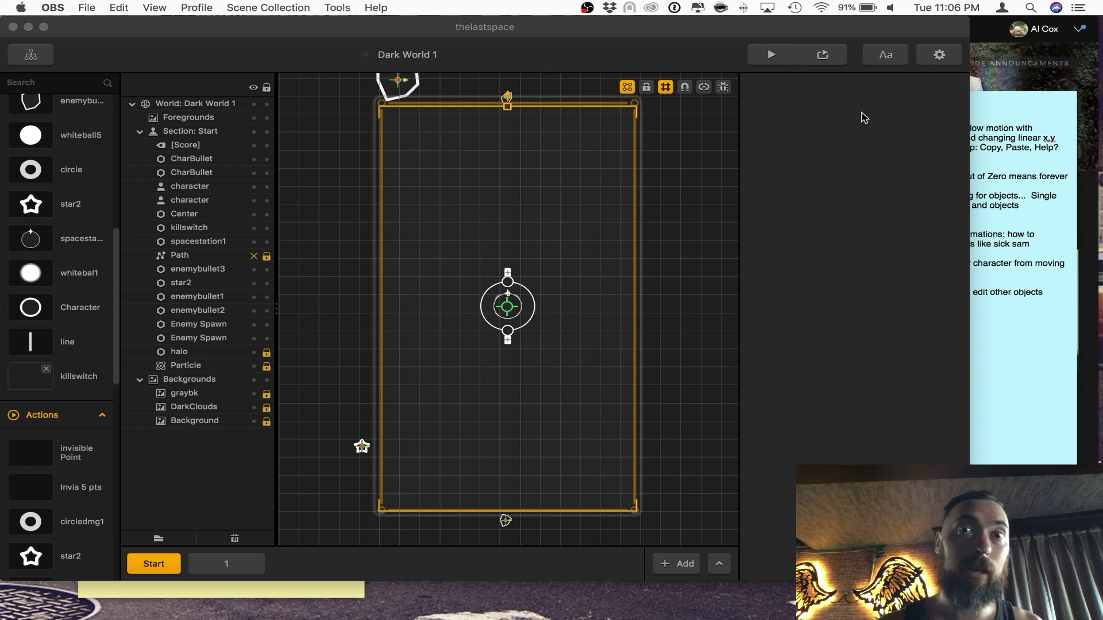
Preview the current Dark World 1 game and start playing it
left_click(773, 60)
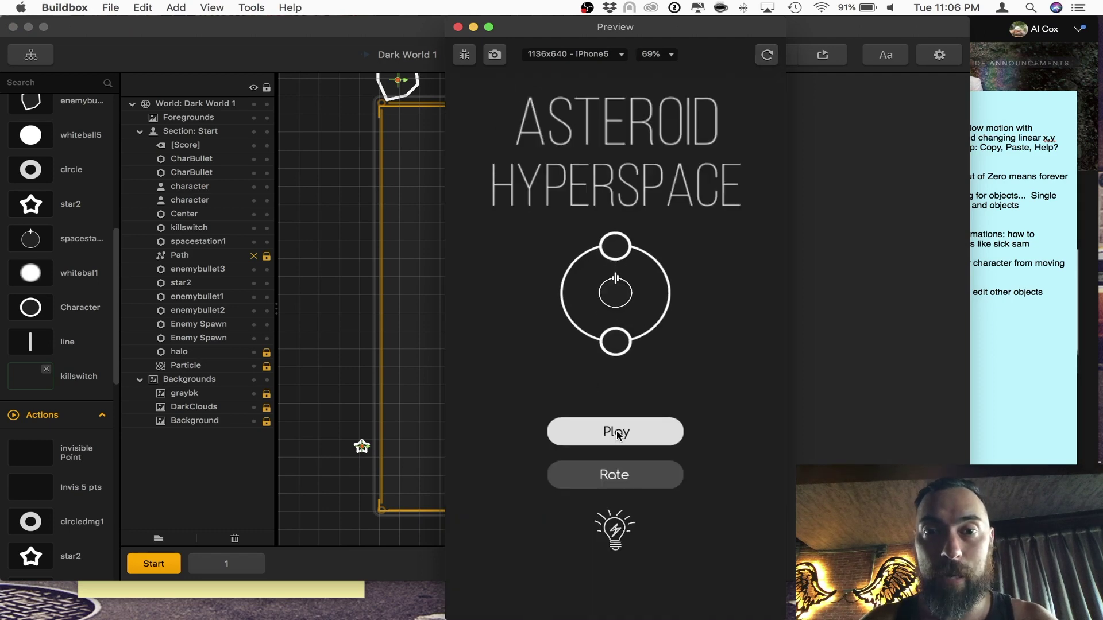
left_click(617, 433)
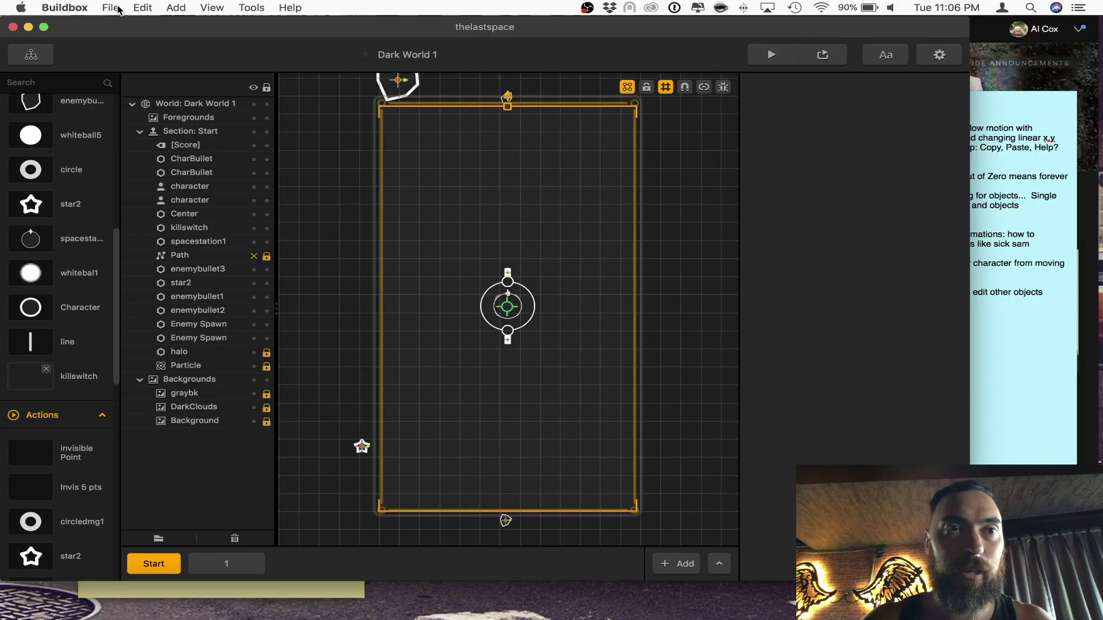
Create a new project using the Pivot Duel gameplay type, with the default score, world and menu settings
left_click(110, 8)
left_click(123, 23)
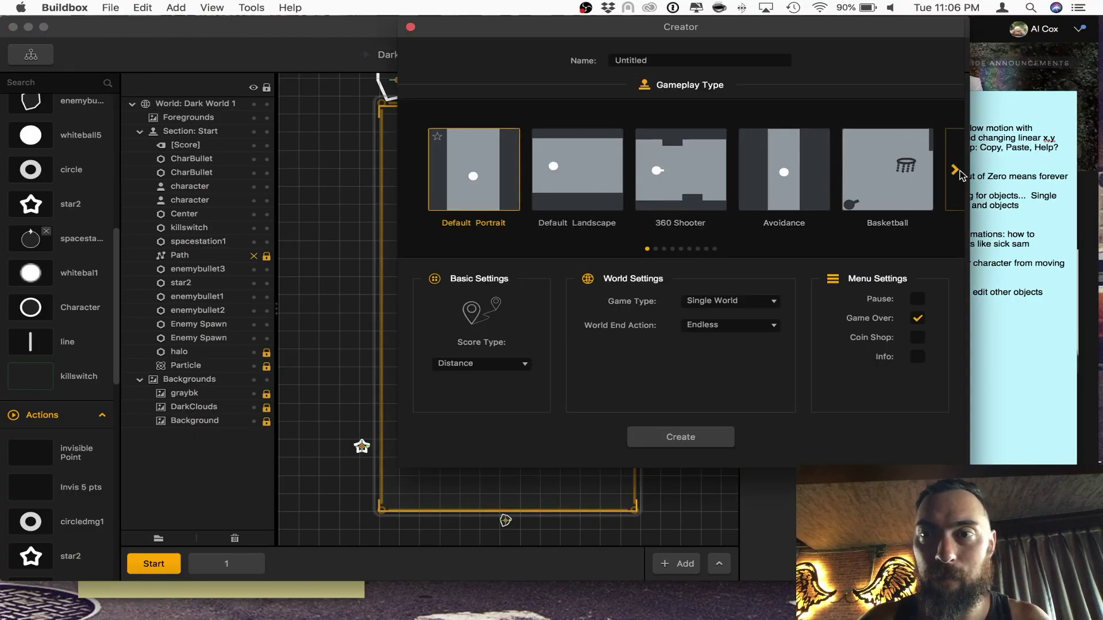
left_click(955, 171)
left_click(955, 171)
left_click(956, 170)
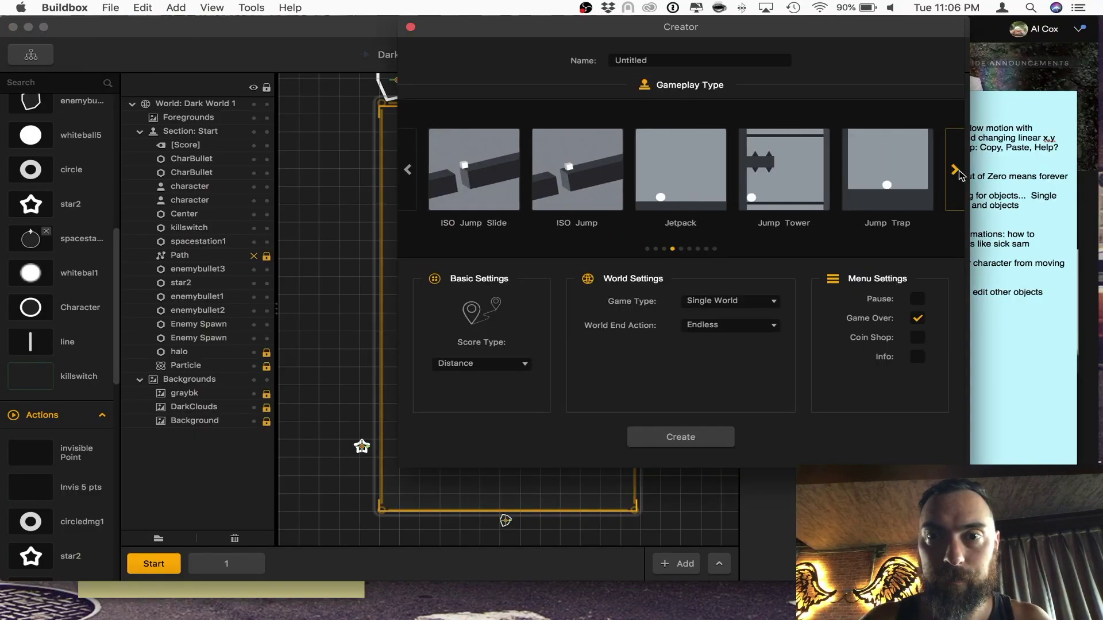
left_click(956, 171)
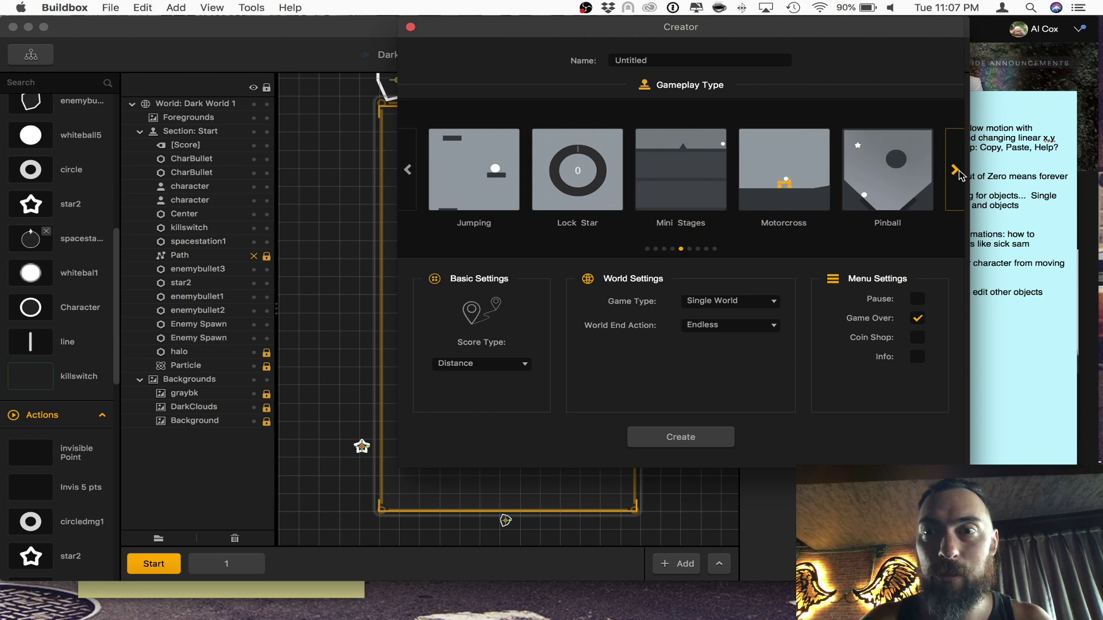
left_click(956, 171)
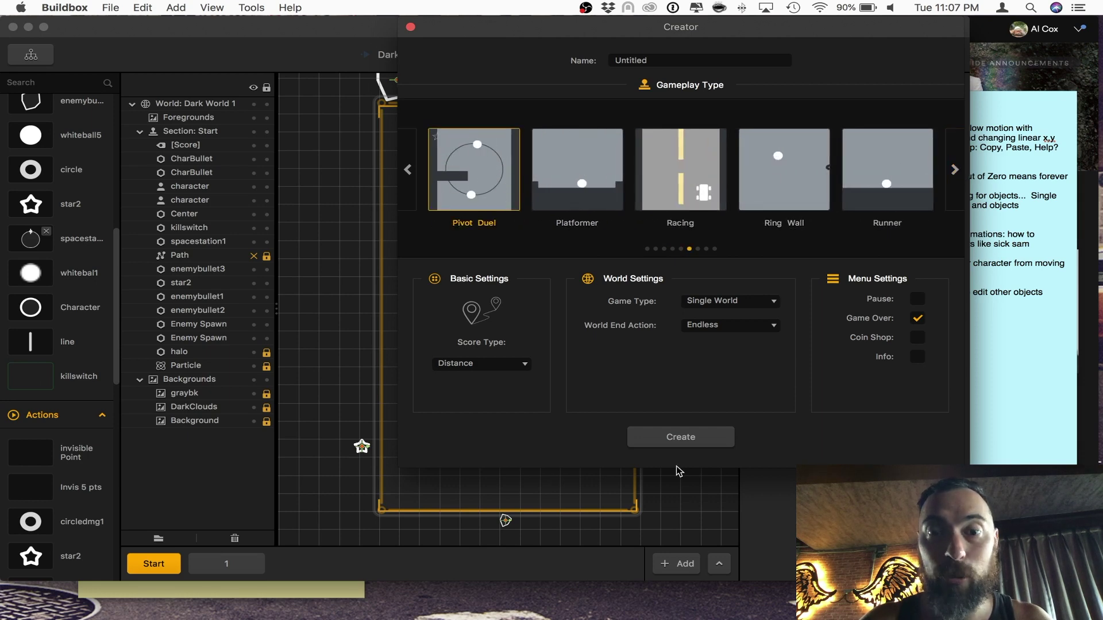
left_click(683, 443)
Edit the Character's default animation so both circles in the Start scene sit closer to the ring's centre
left_click(424, 391)
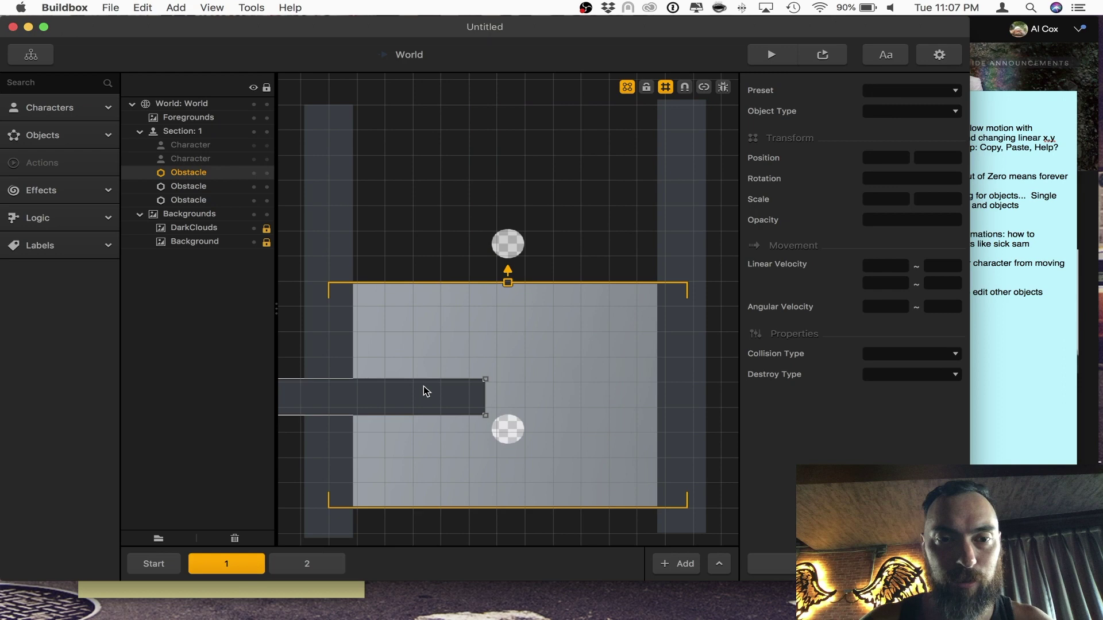
left_click(302, 569)
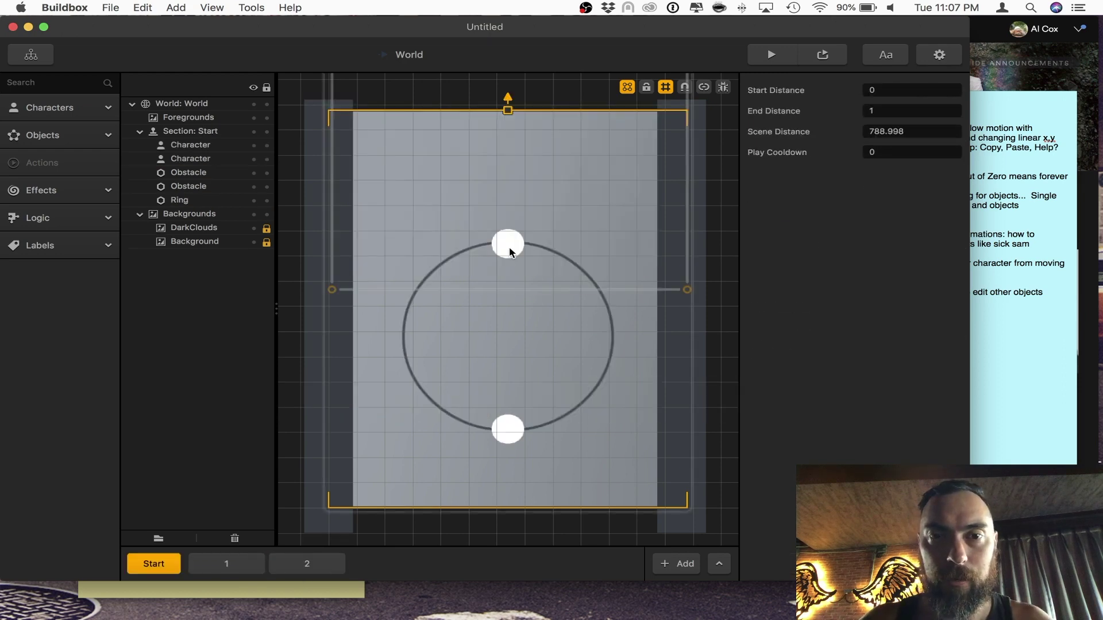
left_click(508, 246)
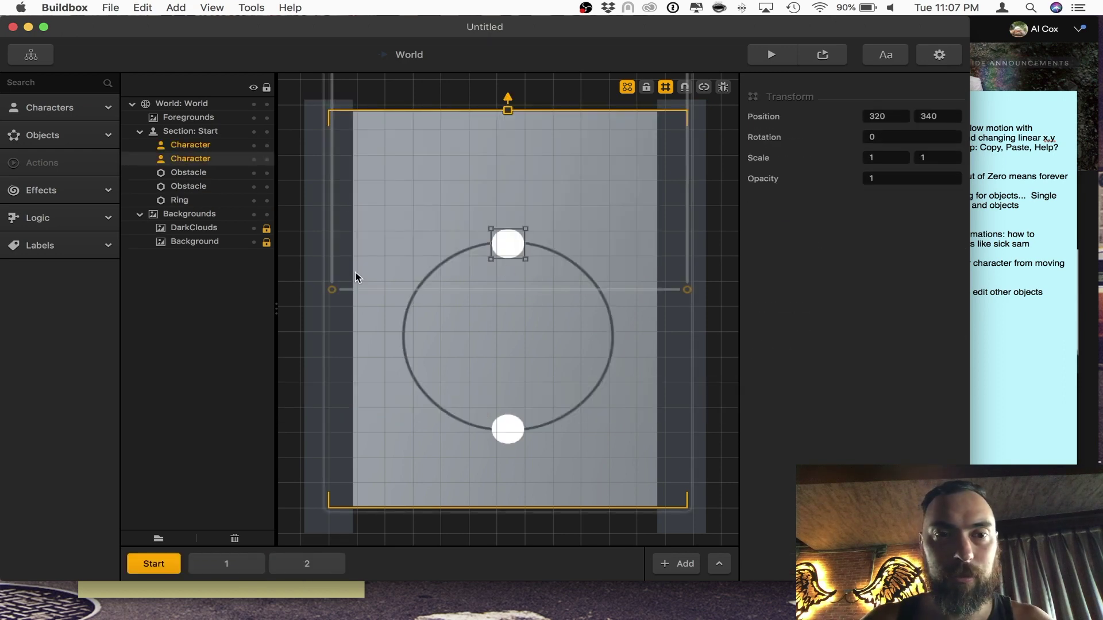
left_click(50, 107)
left_click(77, 138)
left_click(924, 140)
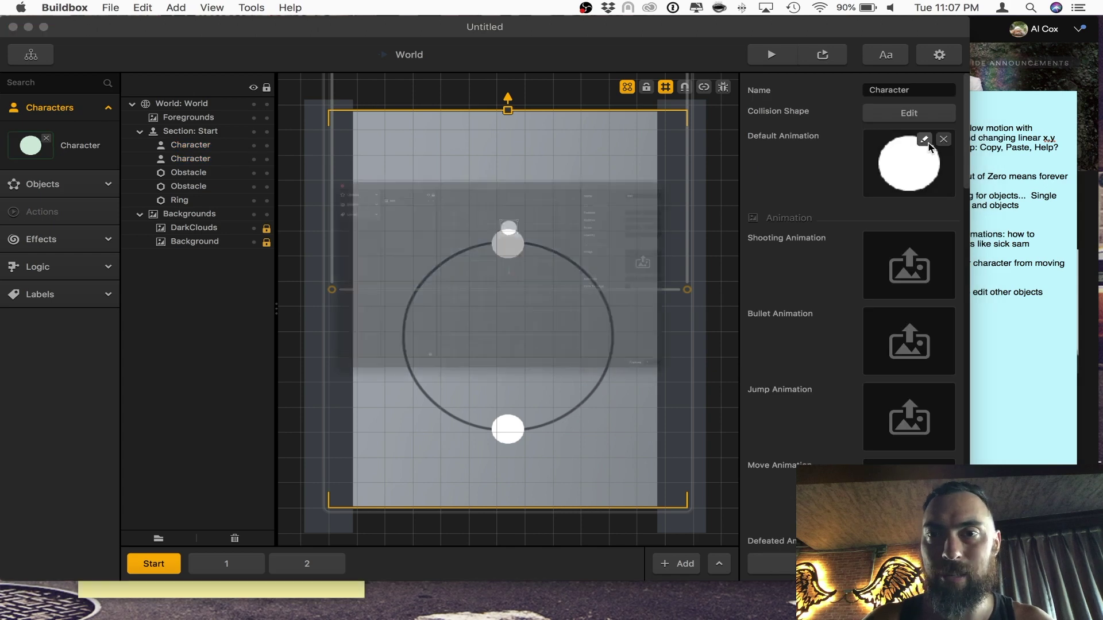
left_click(909, 103)
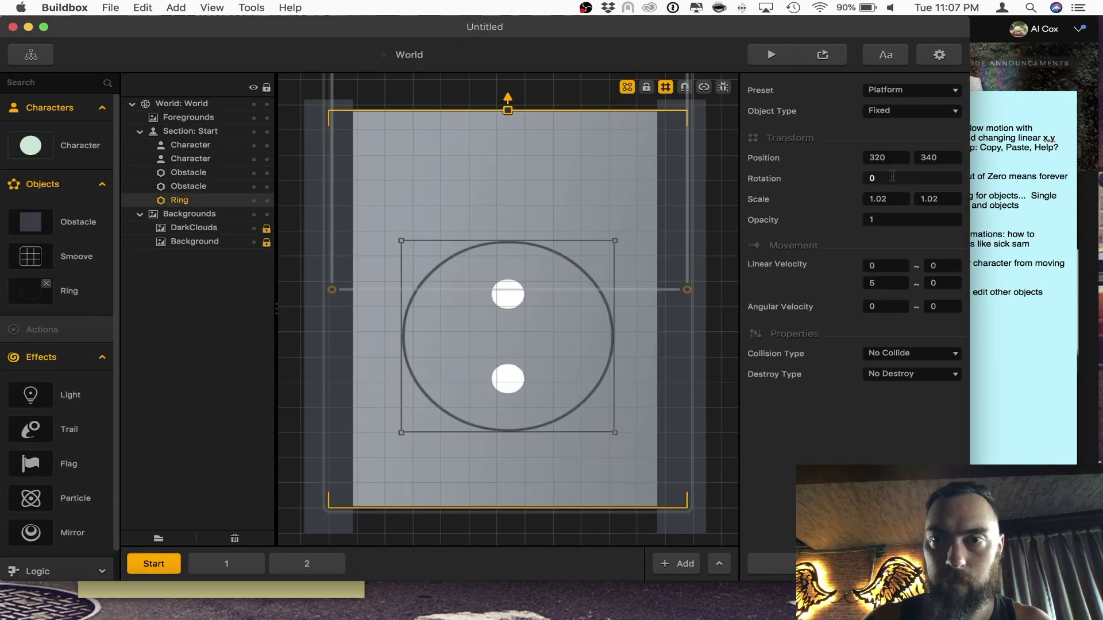
Scale the Ring to 0.5 on both axes
type(".5q")
left_click(656, 174)
scroll(515, 250, "up", 3)
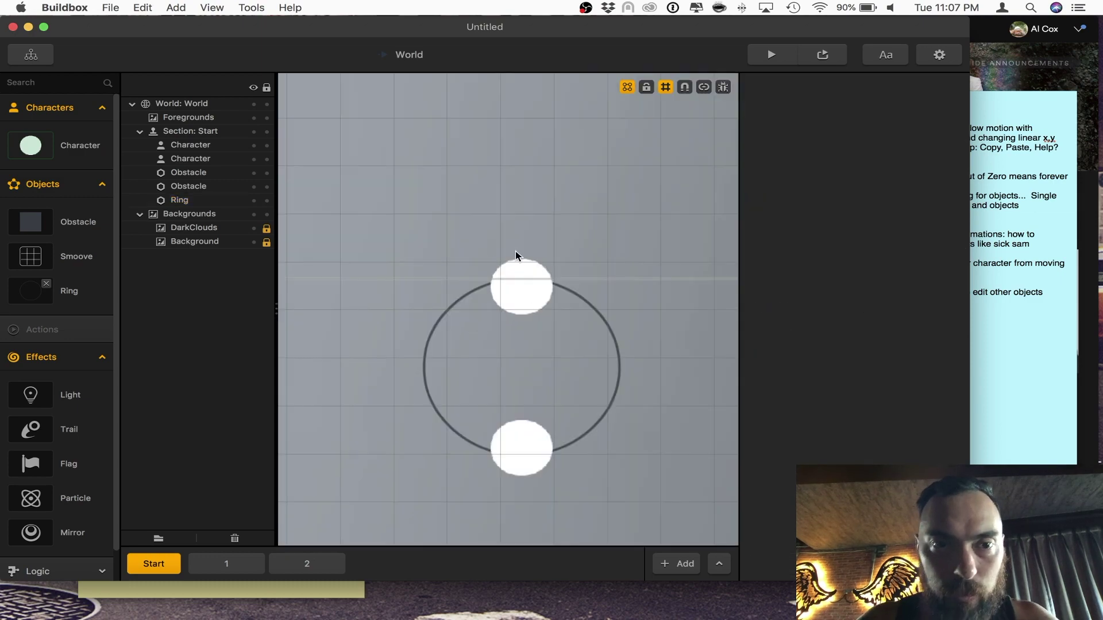
scroll(507, 344, "down", 1)
Switch to Finder, locate star.png in the GameJam1 folder inside Assets, and preview the image
key("ctrl+Up")
left_click(270, 204)
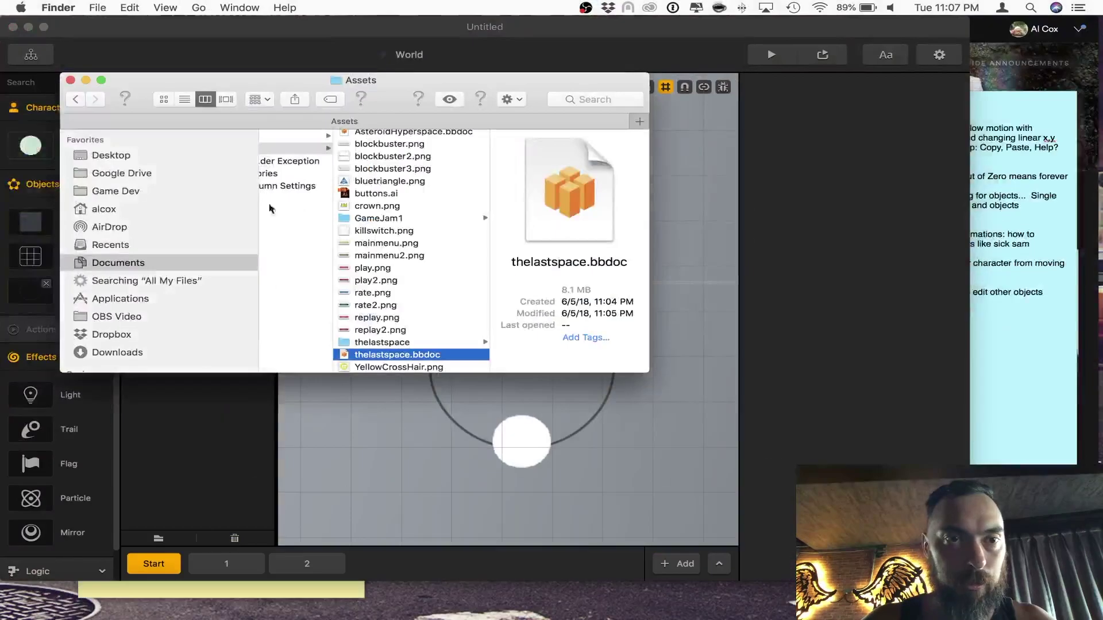
scroll(415, 266, "up", 2)
left_click(368, 136)
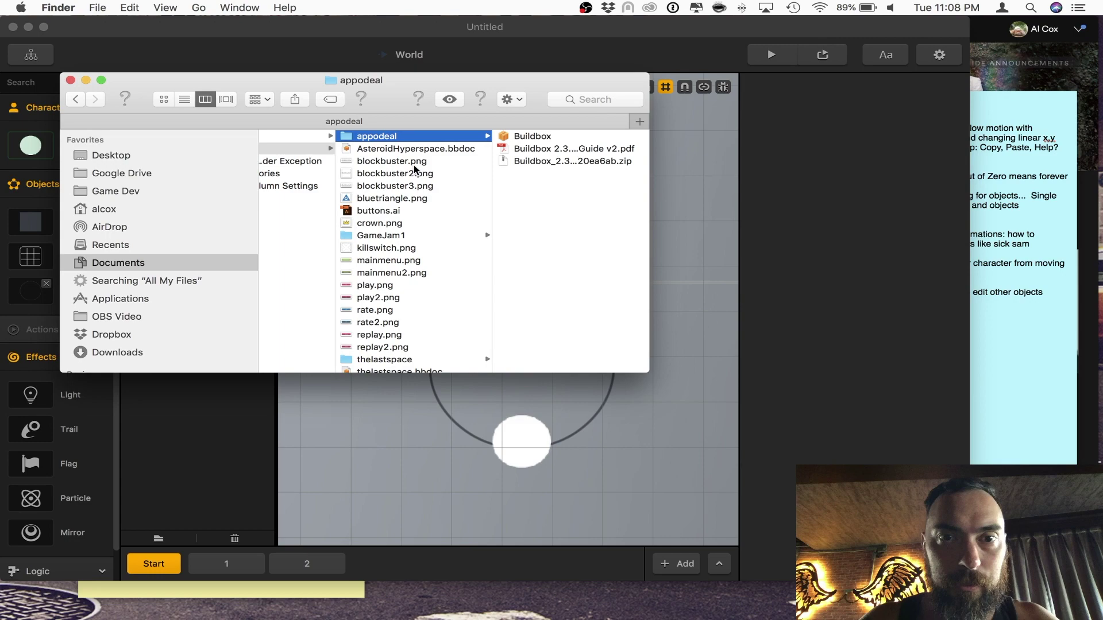
scroll(411, 168, "left", 2)
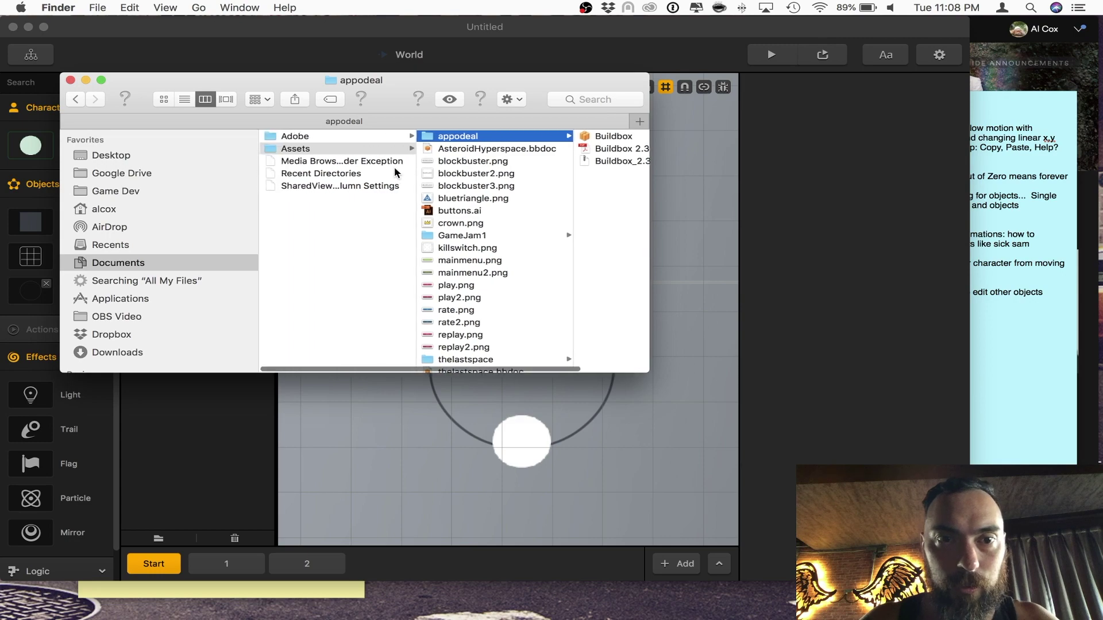
left_click(466, 239)
scroll(519, 281, "down", 5)
left_click(517, 353)
key("space")
key("space")
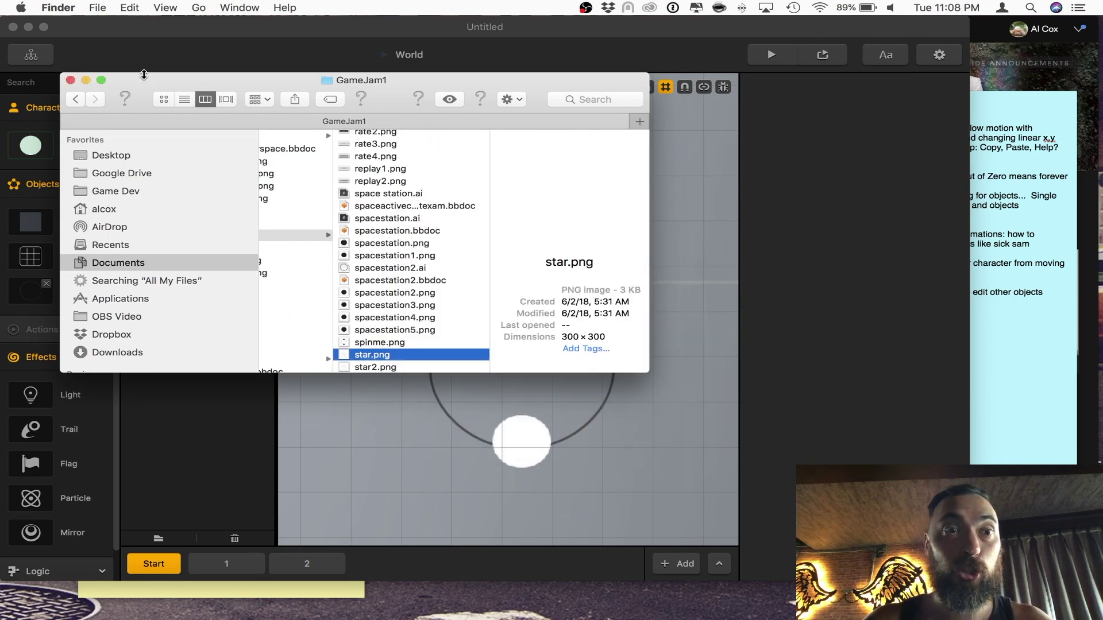
Add star.png to the scene as an object just above the upper character, scaled to 0.2 on both axes
left_click_drag(144, 74, 789, 108)
left_click_drag(1014, 389, 568, 194)
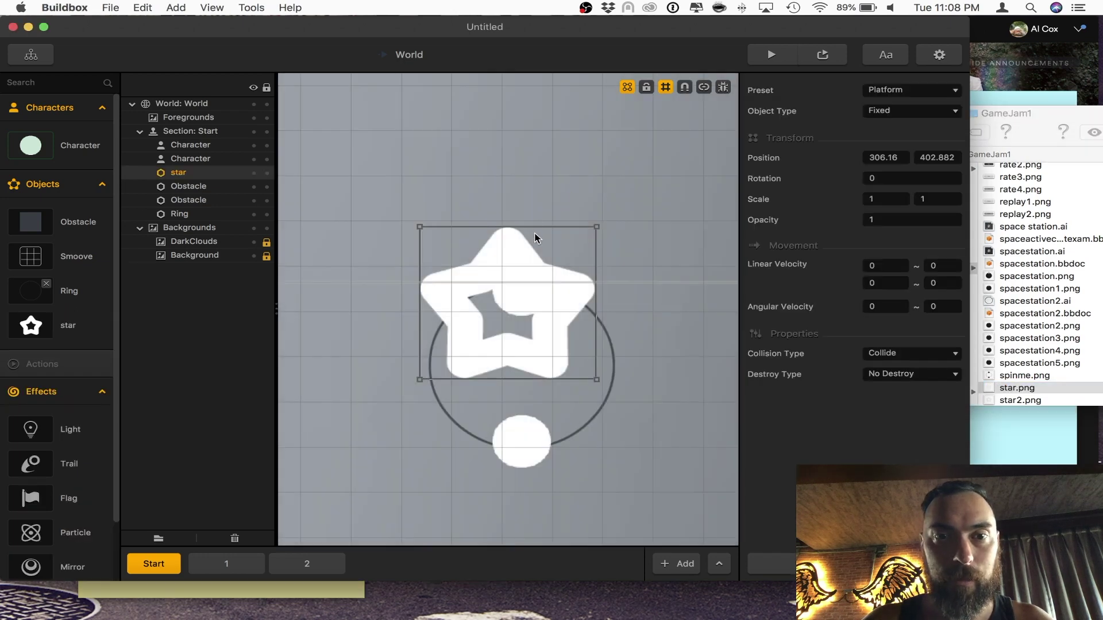
left_click(872, 201)
type(".2")
key("Tab")
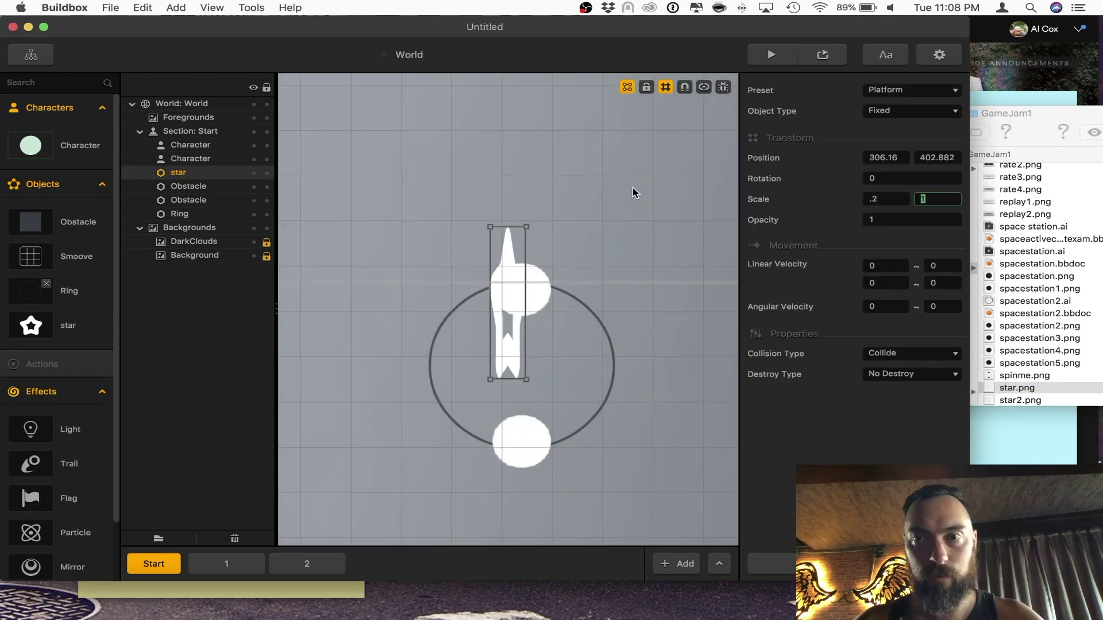
type(".2")
key("Tab")
Give the star the Character Bullet preset, with linear velocity 0 in X and 20 in Y
left_click(899, 90)
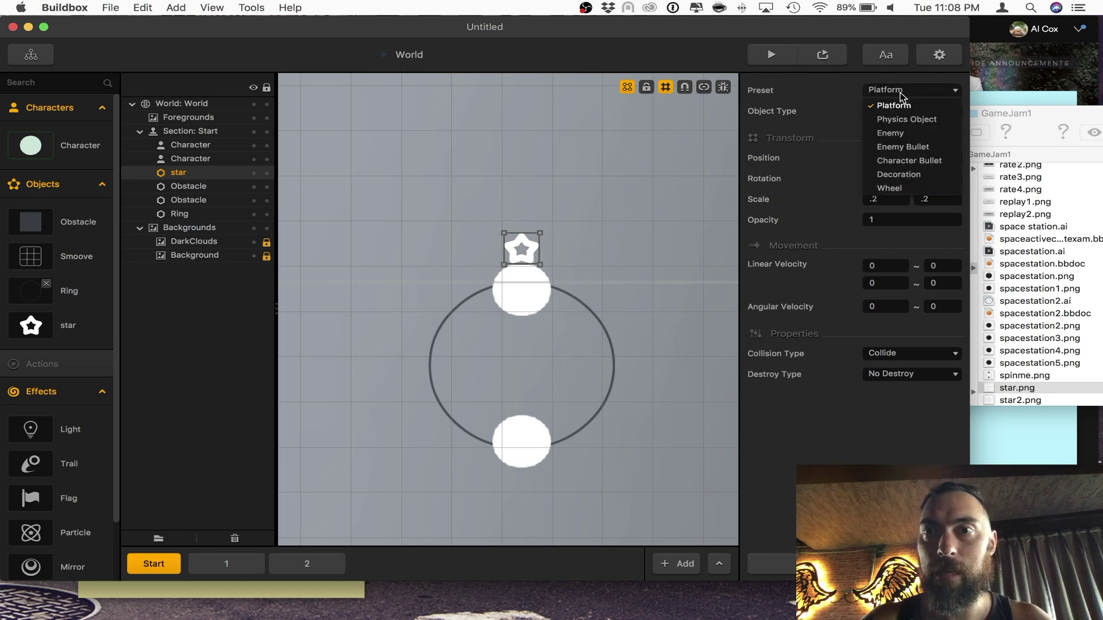
left_click(907, 160)
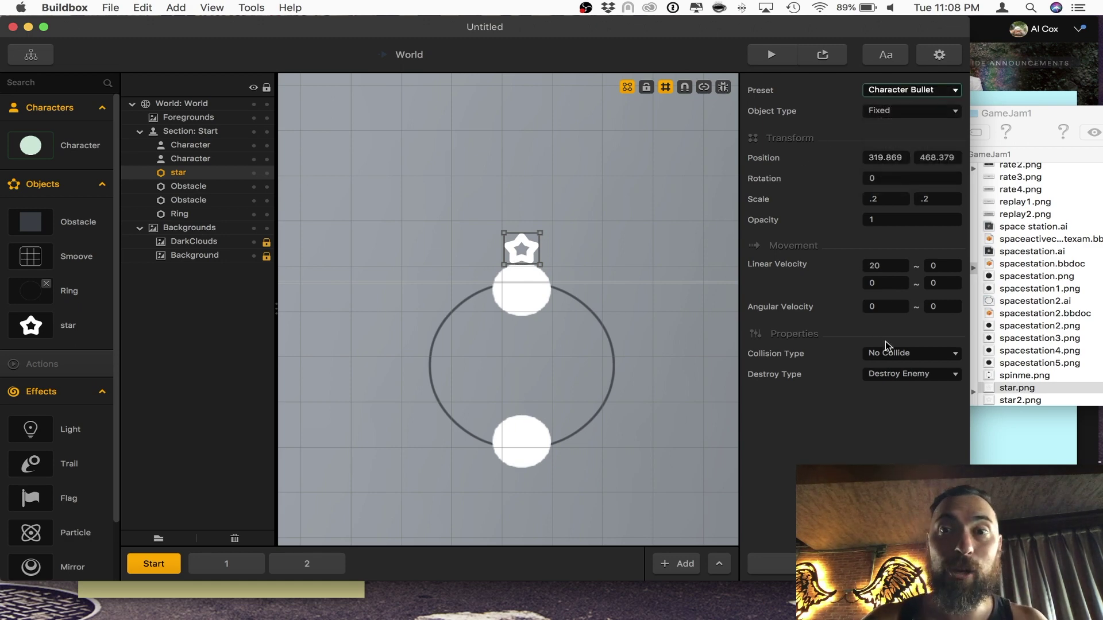
left_click(878, 265)
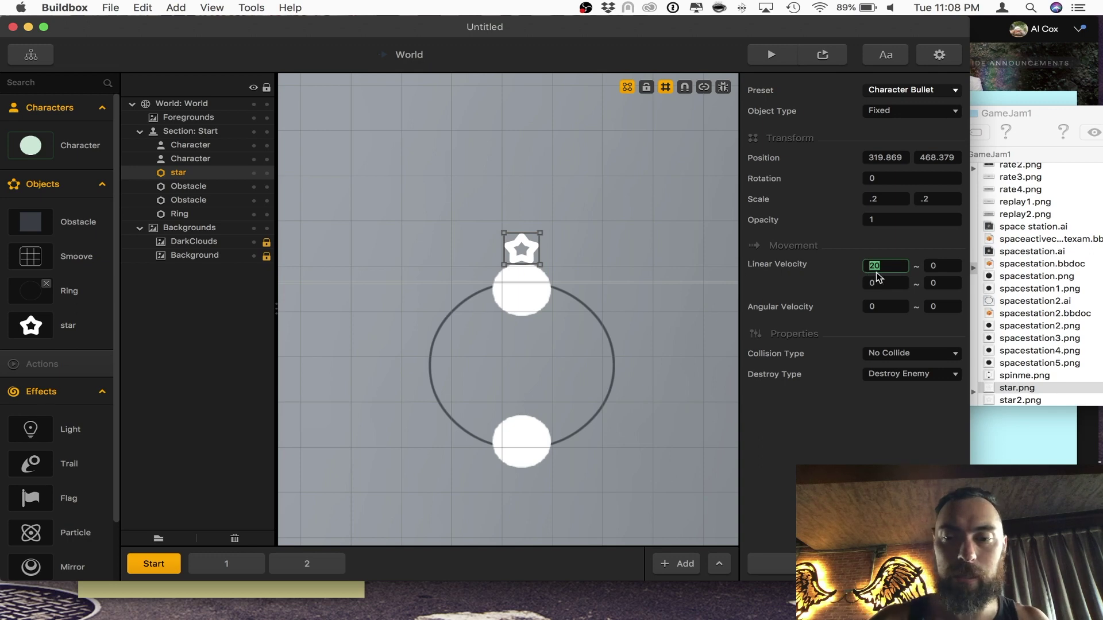
type("0")
key("Tab")
key("Tab")
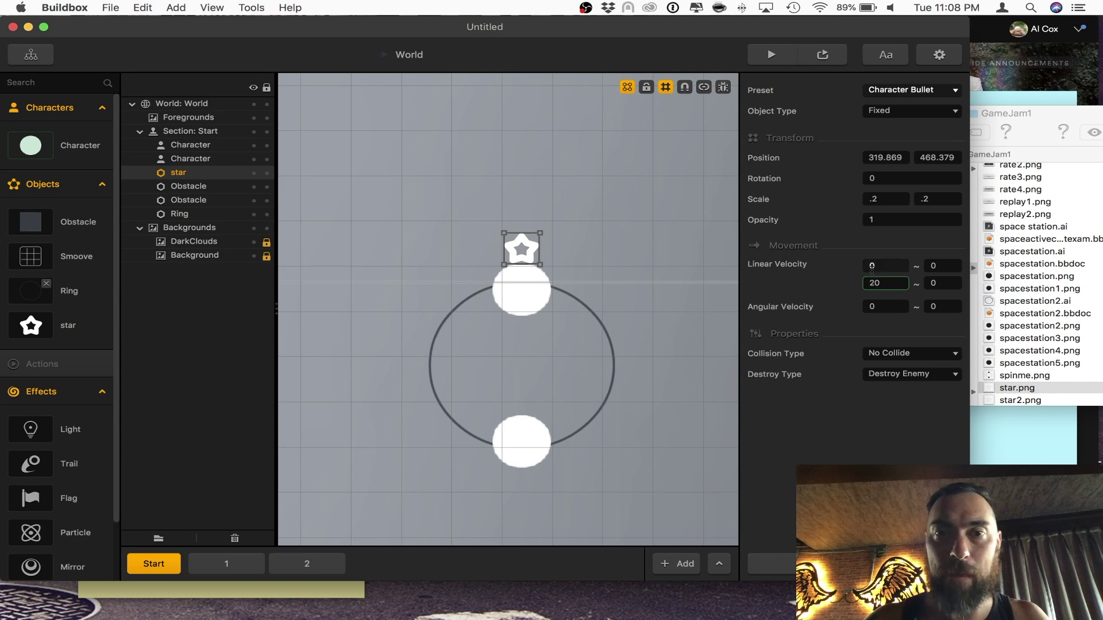
Try connecting the character's centre to the star with a joint, and delete that connection
left_click(519, 370)
key("c")
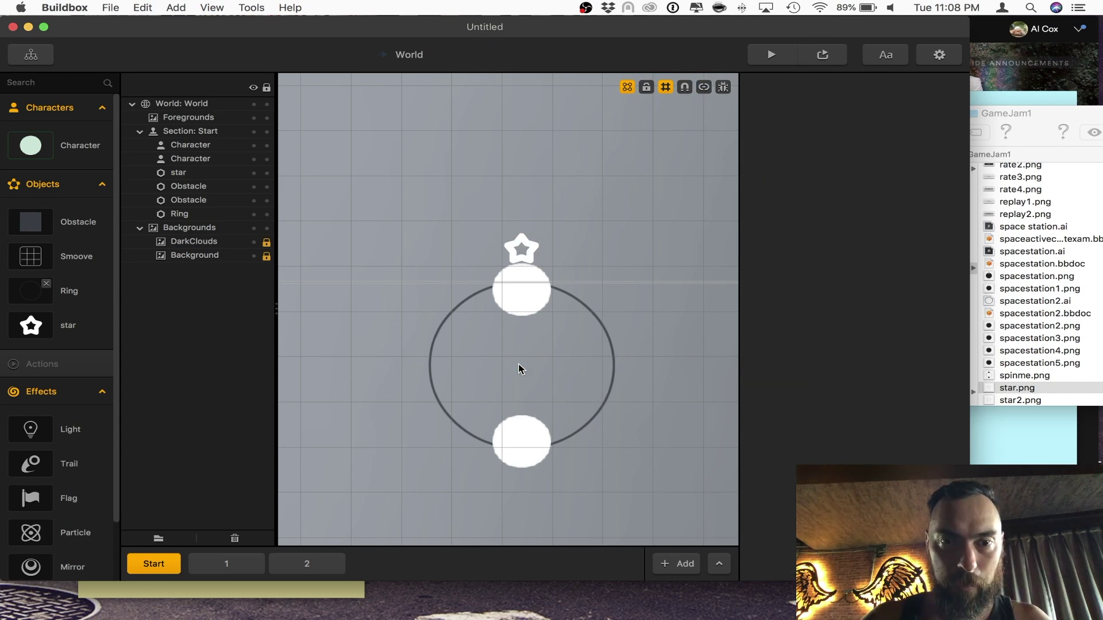
key("c")
left_click(524, 298)
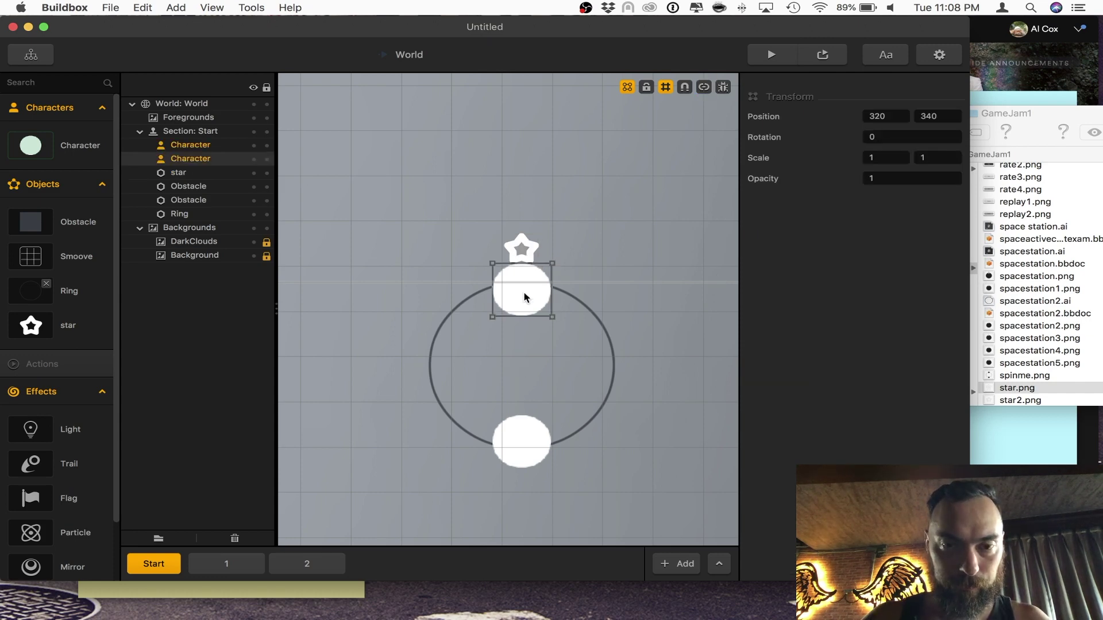
key("c")
left_click_drag(524, 371, 526, 249)
left_click(535, 252)
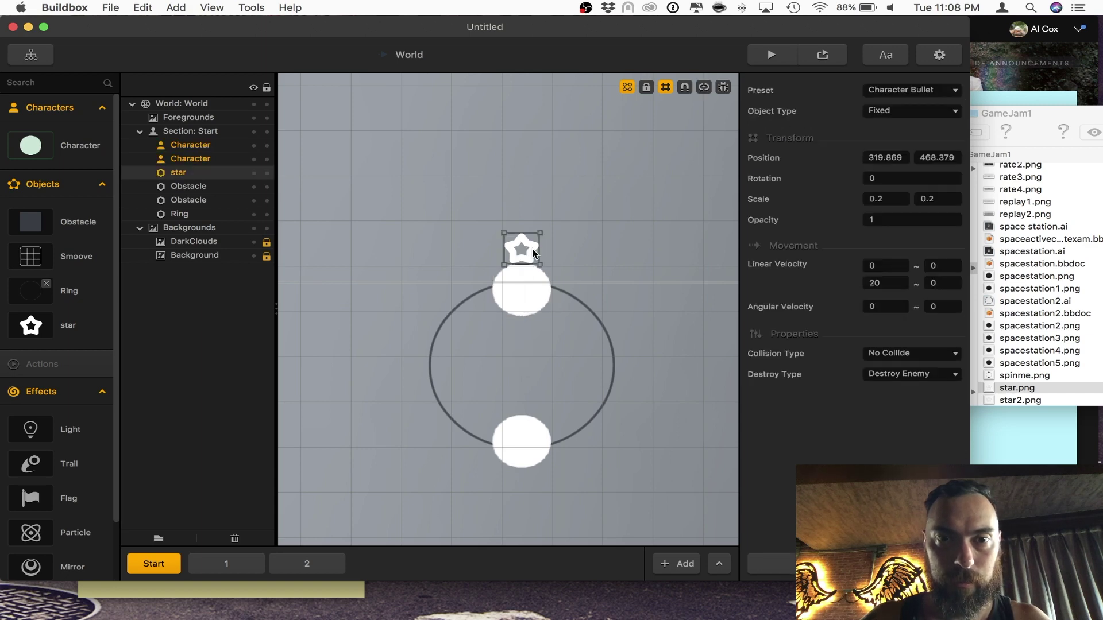
key("c")
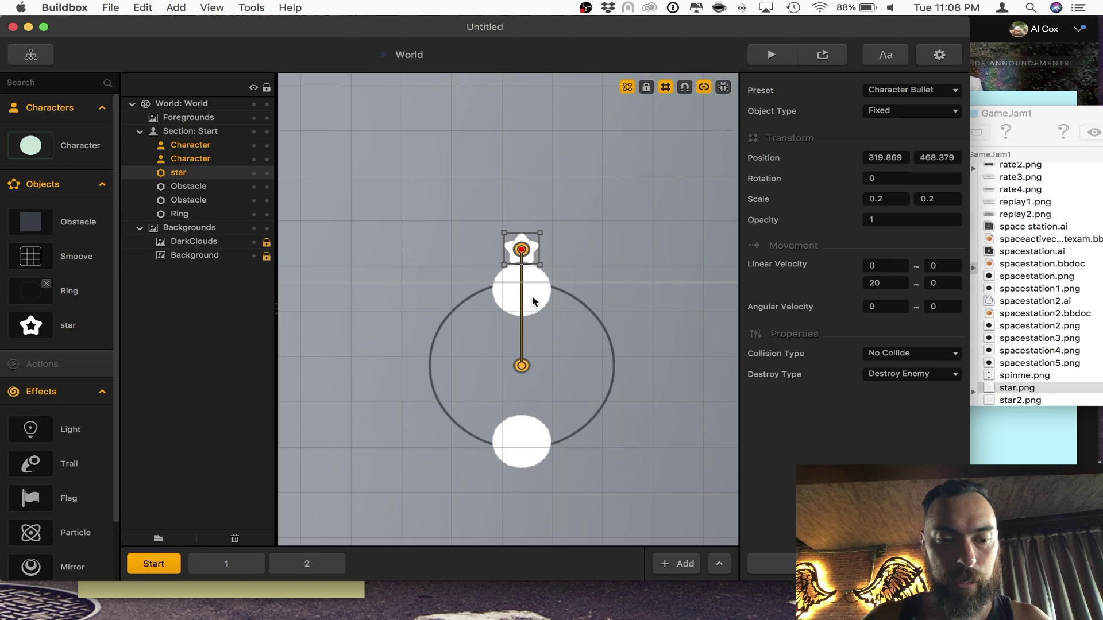
left_click(519, 335)
key("BackSpace")
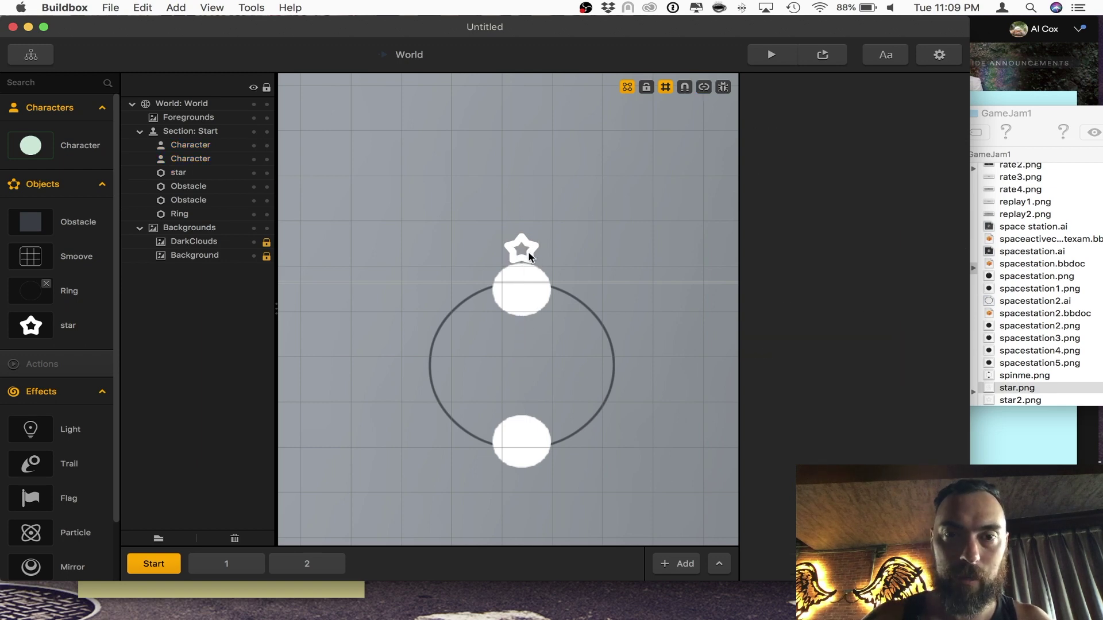
Duplicate the star, rotate the copy to 180 degrees, and place it below the lower character at about 320, 211
left_click(528, 256)
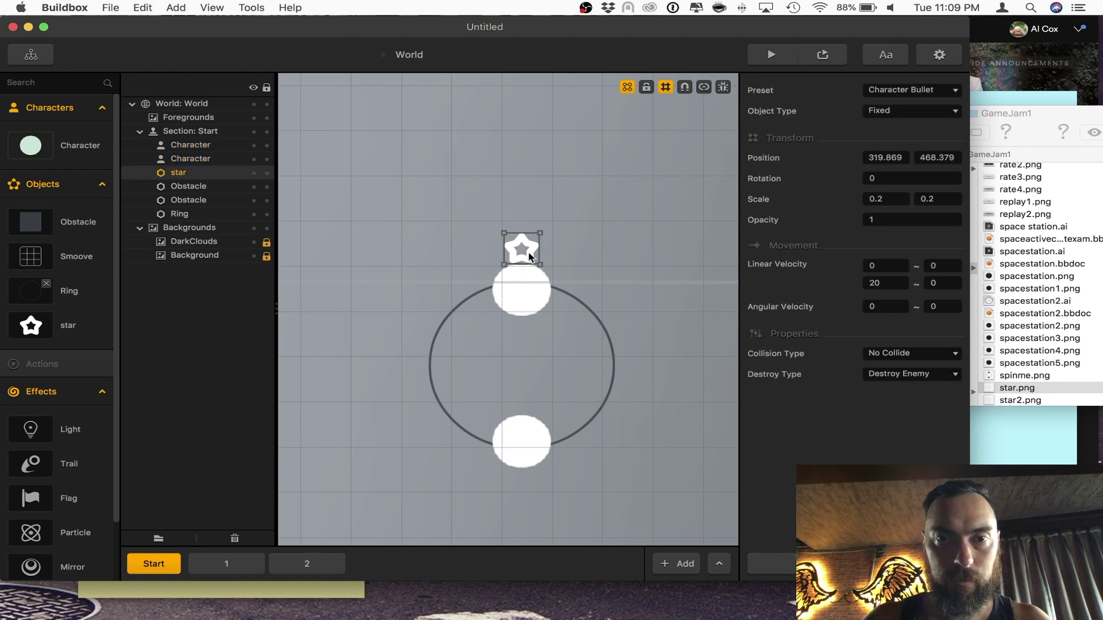
left_click_drag(529, 256, 537, 228, "alt")
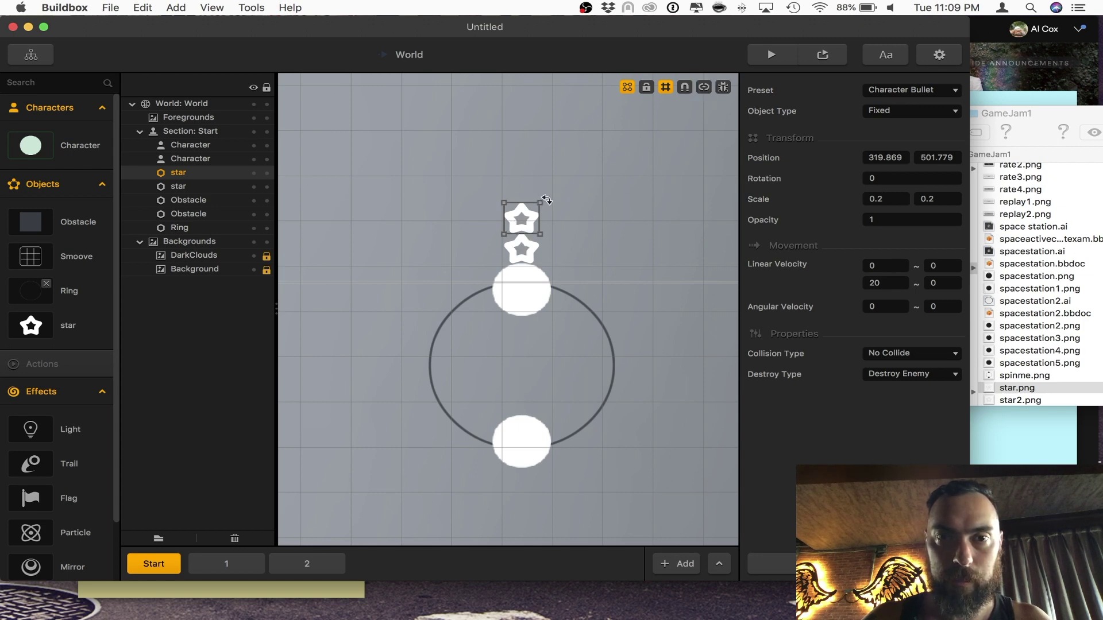
left_click_drag(546, 199, 477, 262)
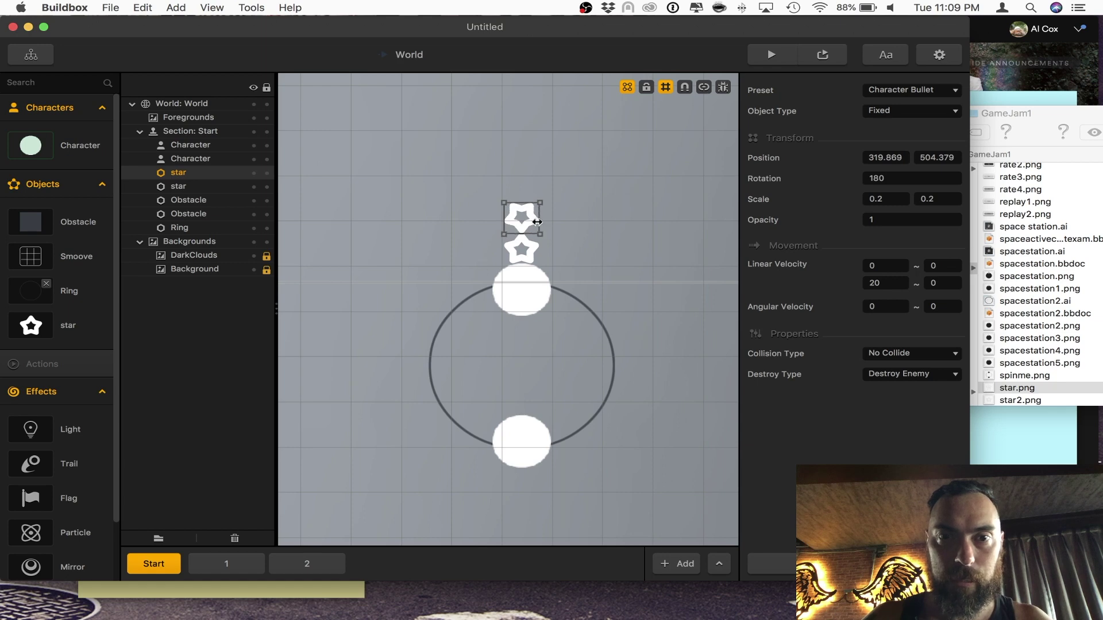
left_click_drag(531, 225, 532, 492)
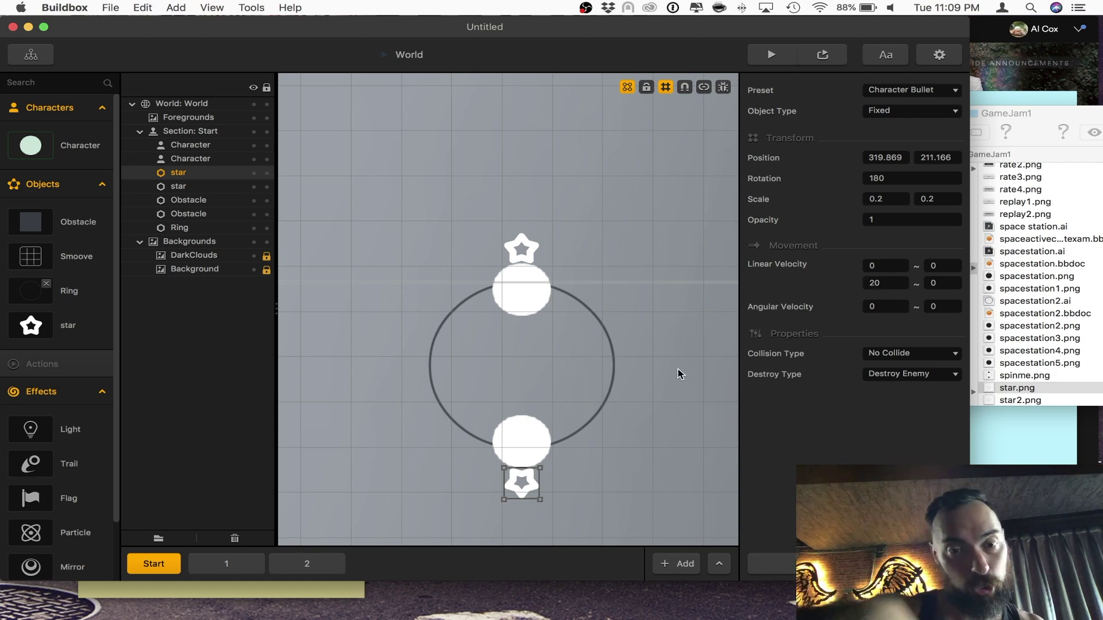
scroll(565, 455, "up", 2)
left_click(585, 457)
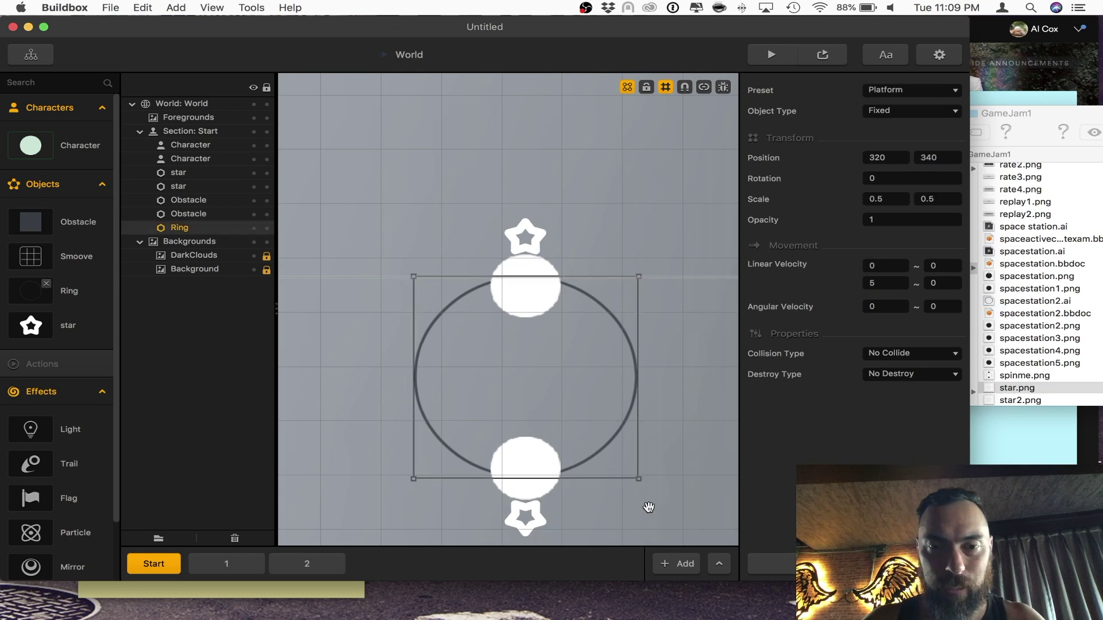
left_click_drag(648, 506, 639, 439)
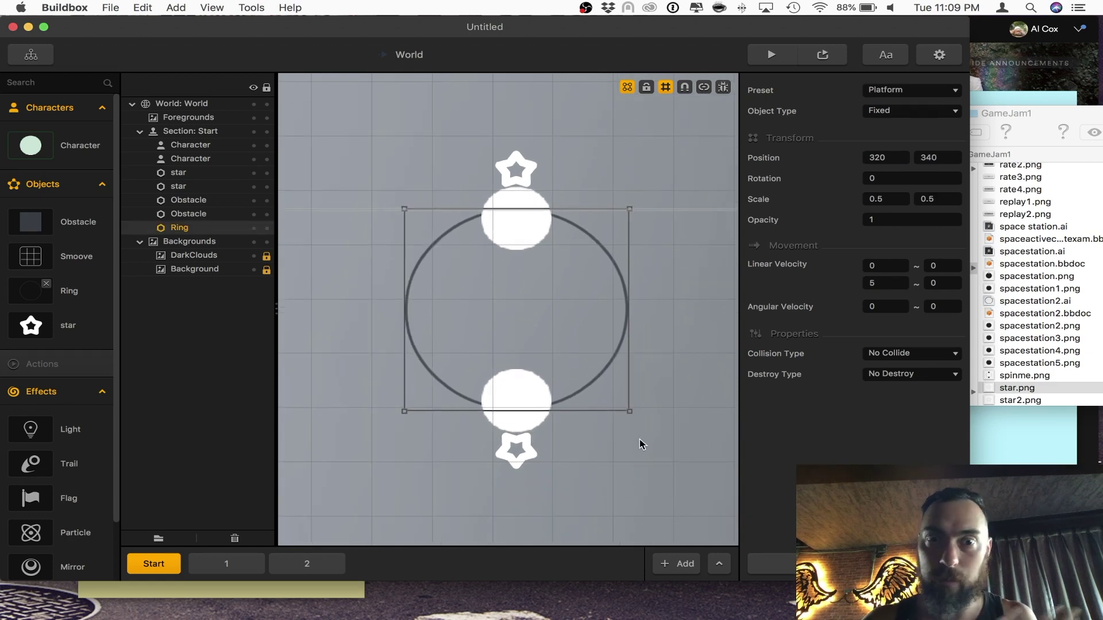
key("c")
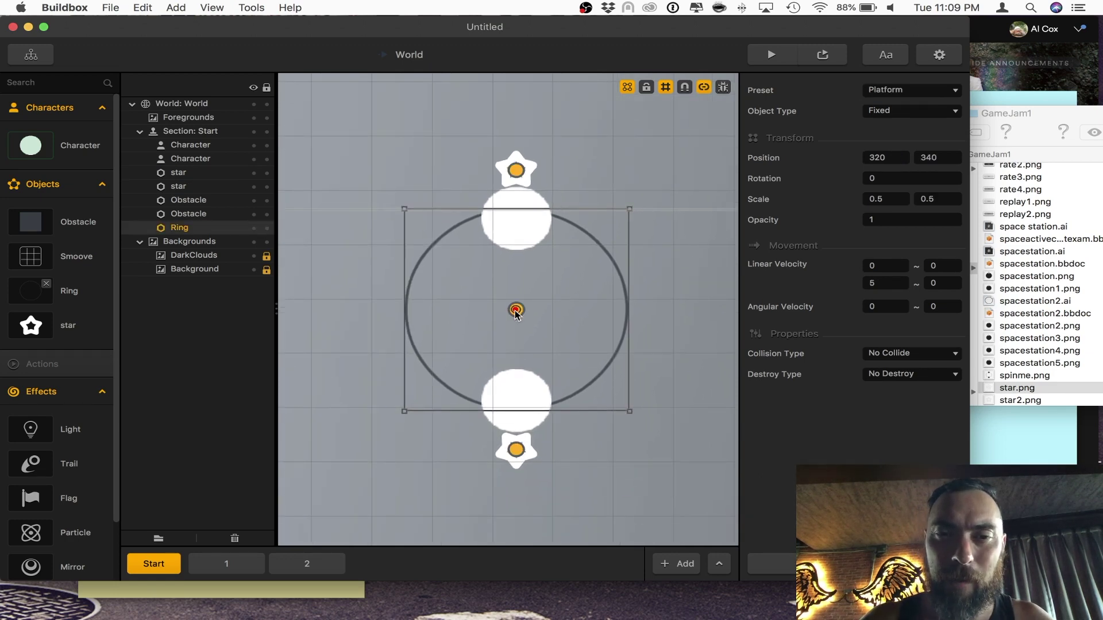
left_click_drag(515, 310, 561, 339)
key("c")
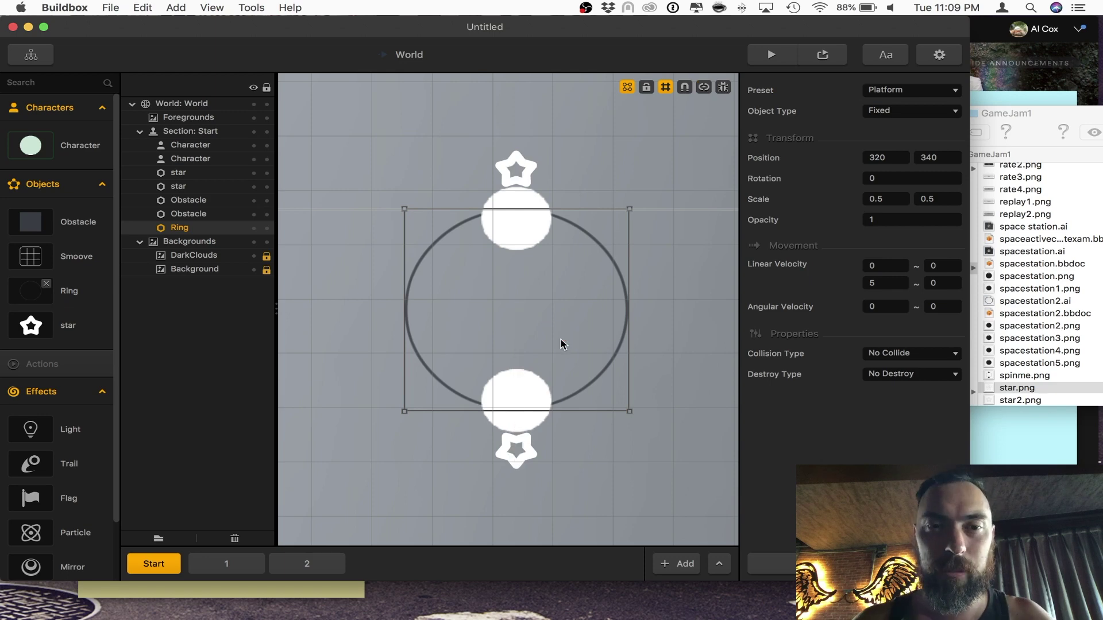
Move the lower character and its star slightly down, placing the star at about 320, 195
left_click(604, 458)
left_click(535, 410)
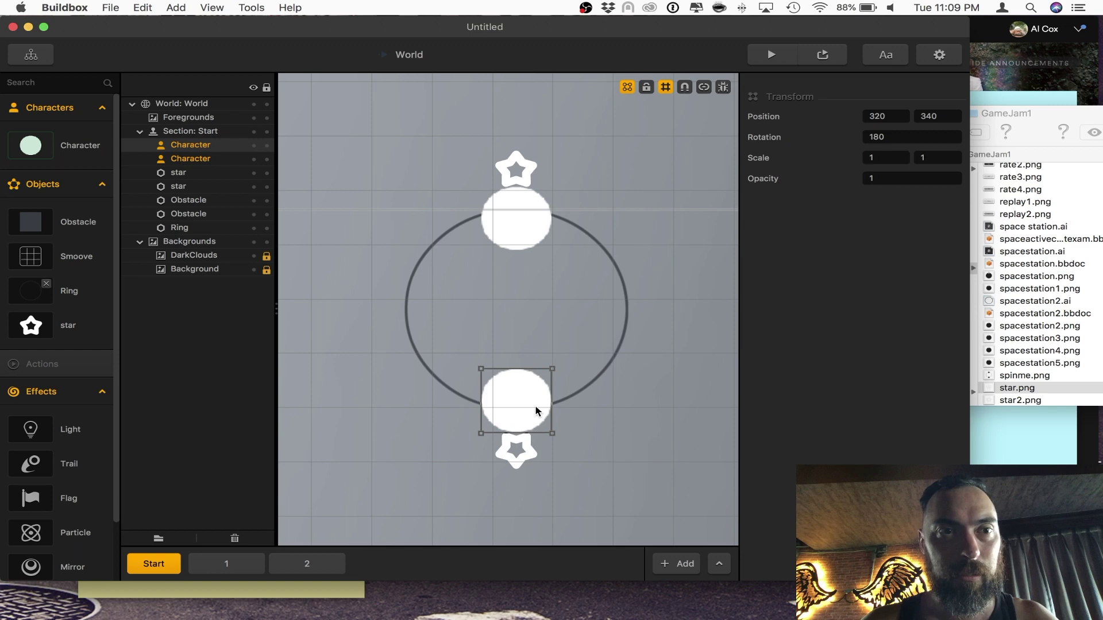
mouse_move(535, 412)
left_mouse_down()
mouse_move(532, 464)
mouse_move(535, 429)
left_mouse_up()
left_click_drag(521, 464, 521, 480)
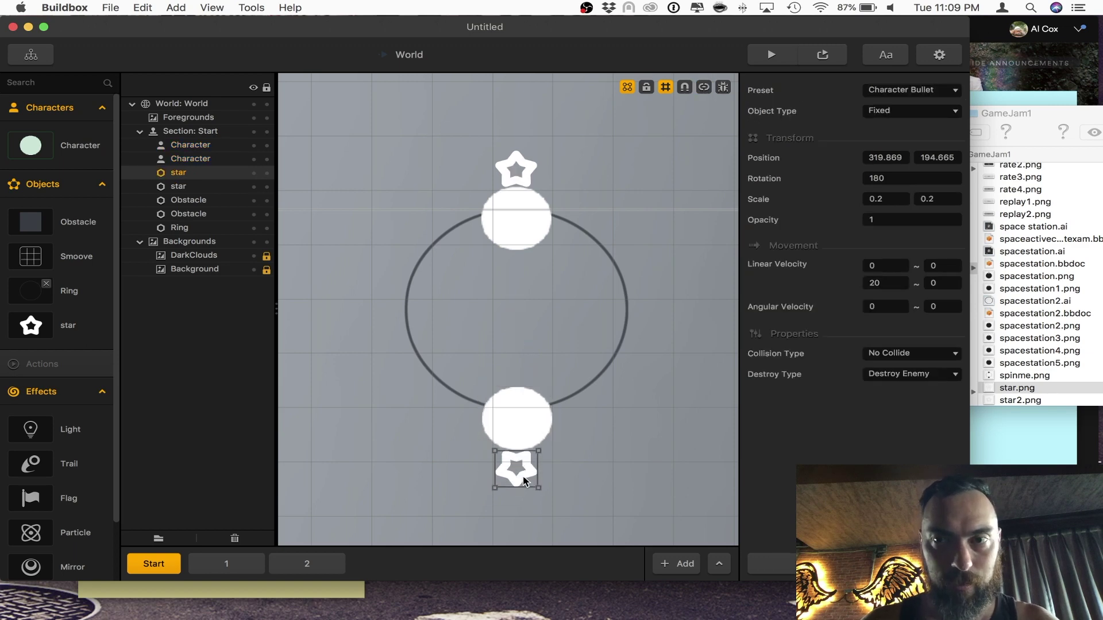
type("320")
key("Tab")
Connect the lower character's centre to the lower star and the upper character's centre to the upper star with joints
key("l")
left_click_drag(518, 331, 516, 467)
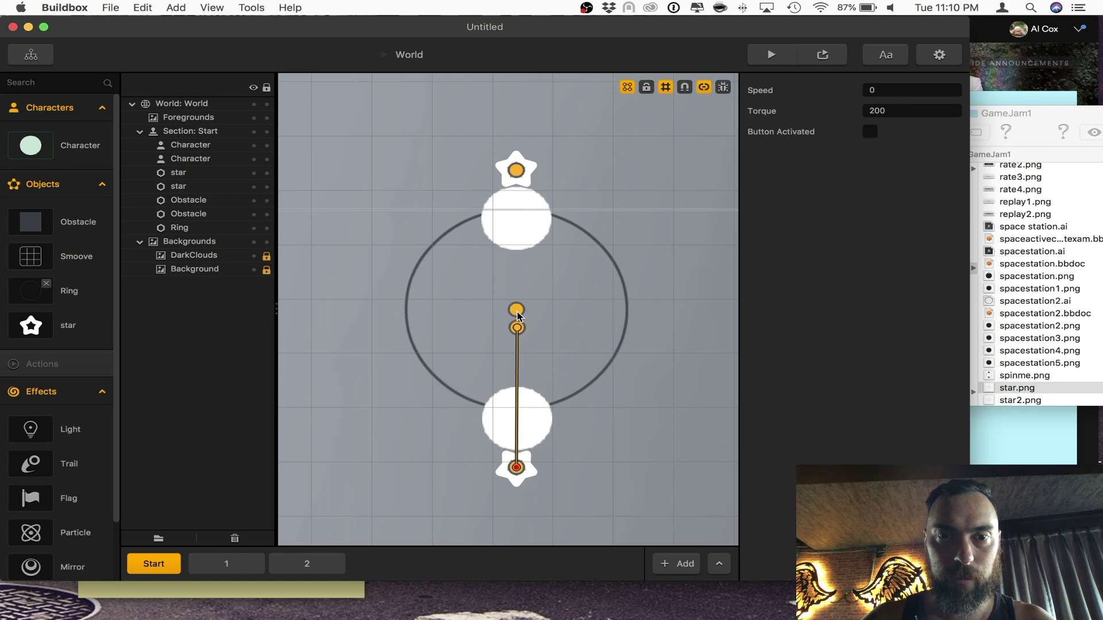
left_click_drag(516, 310, 516, 171)
key("l")
Move the lower character with its star back up onto the ring, and run a brief preview of the game
left_click(519, 435)
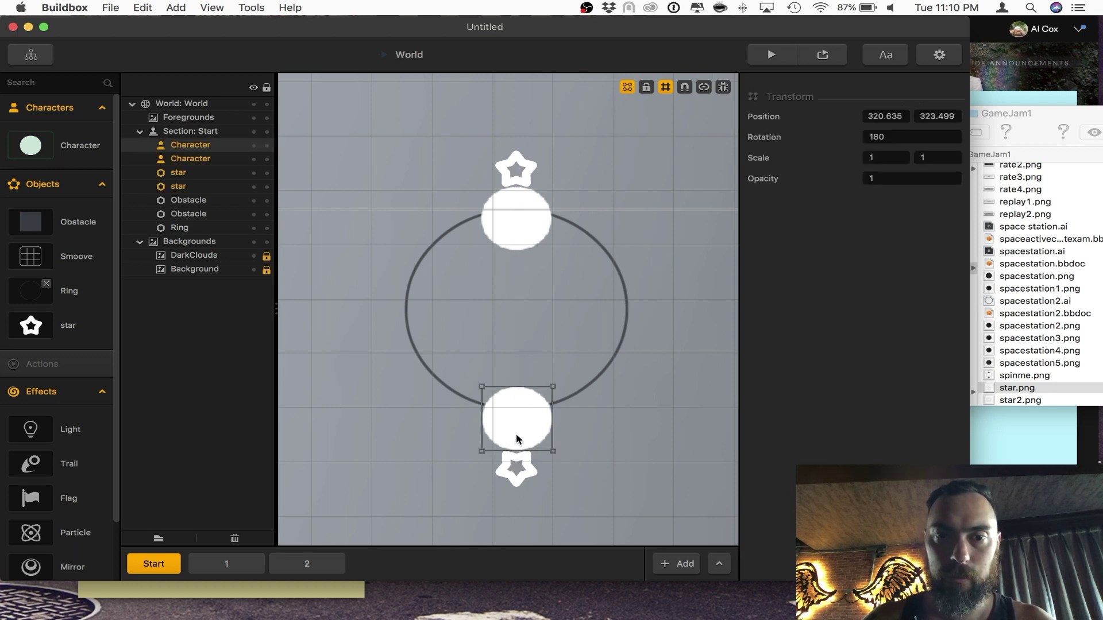
left_click_drag(516, 435, 503, 413)
left_click(506, 224)
left_click(505, 224)
left_click(592, 172)
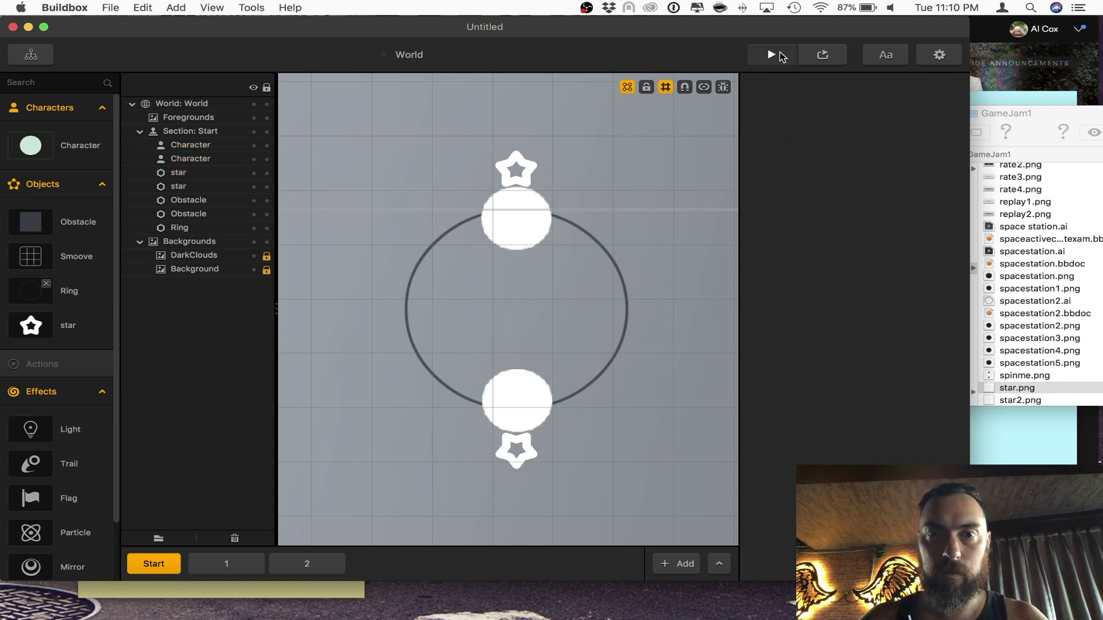
left_click(771, 55)
left_click(458, 27)
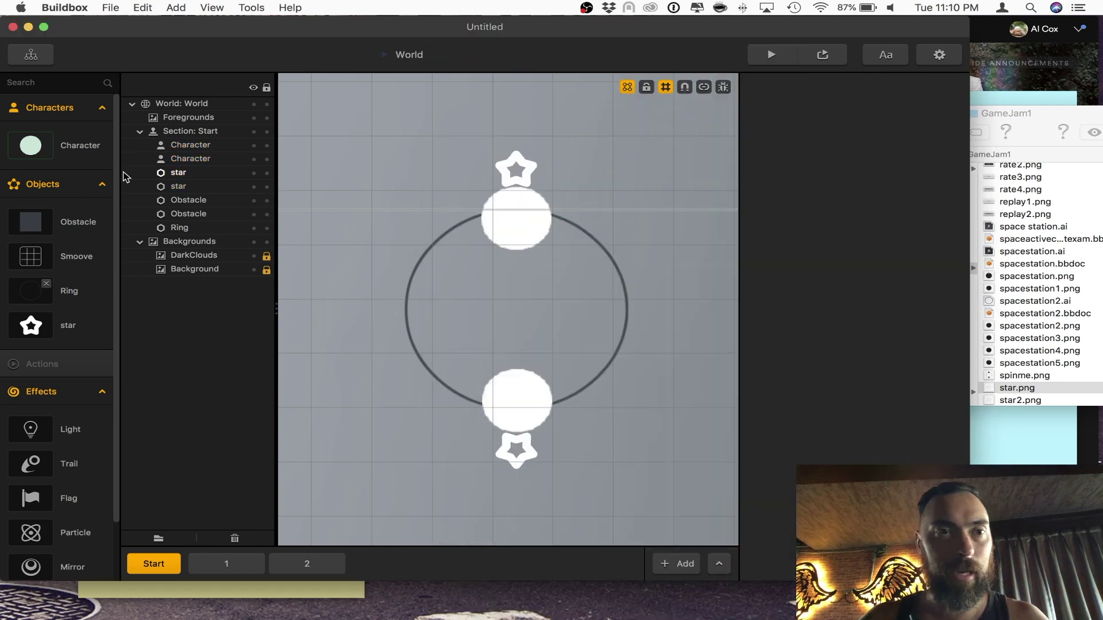
Remove the animation images from both Advanced Move components of the character
left_click(75, 154)
scroll(915, 319, "down", 10)
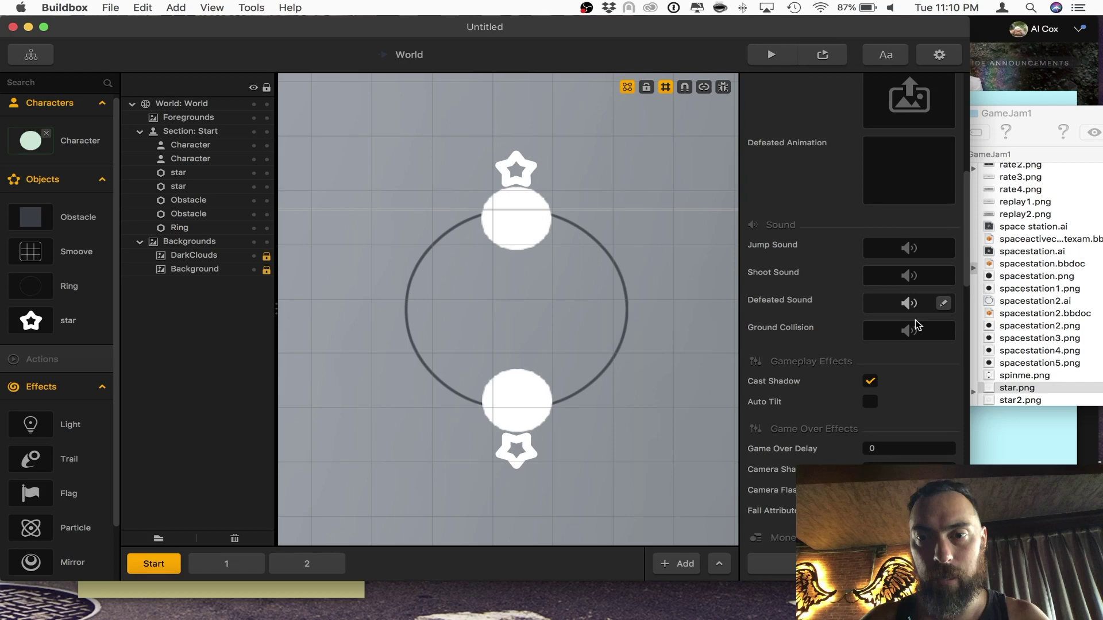
scroll(918, 325, "up", 5)
scroll(915, 325, "down", 5)
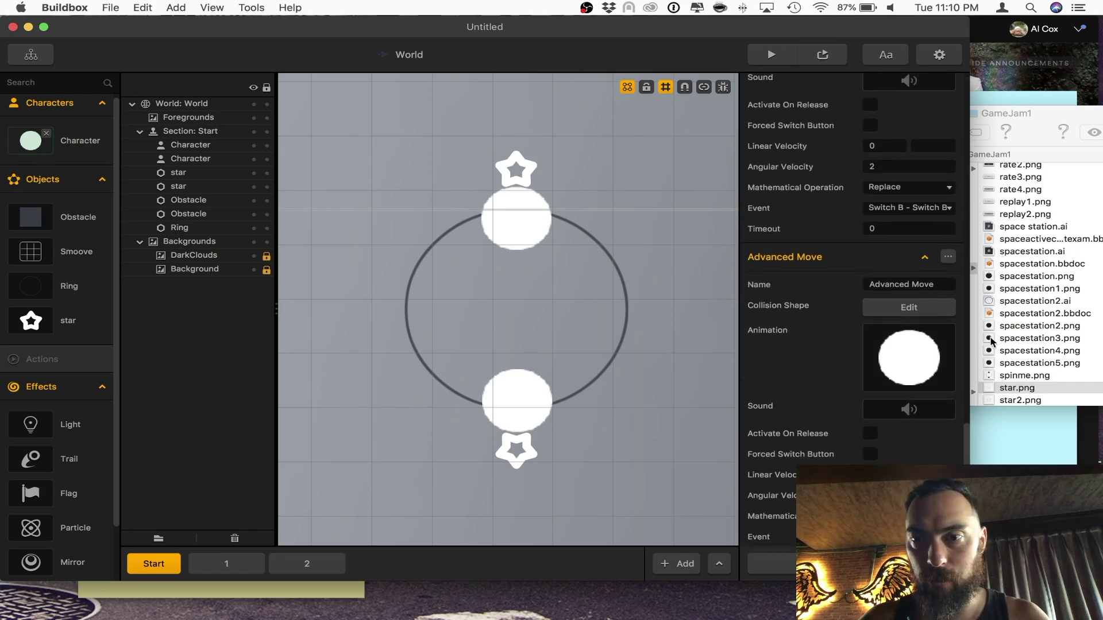
left_click(944, 335)
scroll(942, 325, "up", 4)
left_click(944, 229)
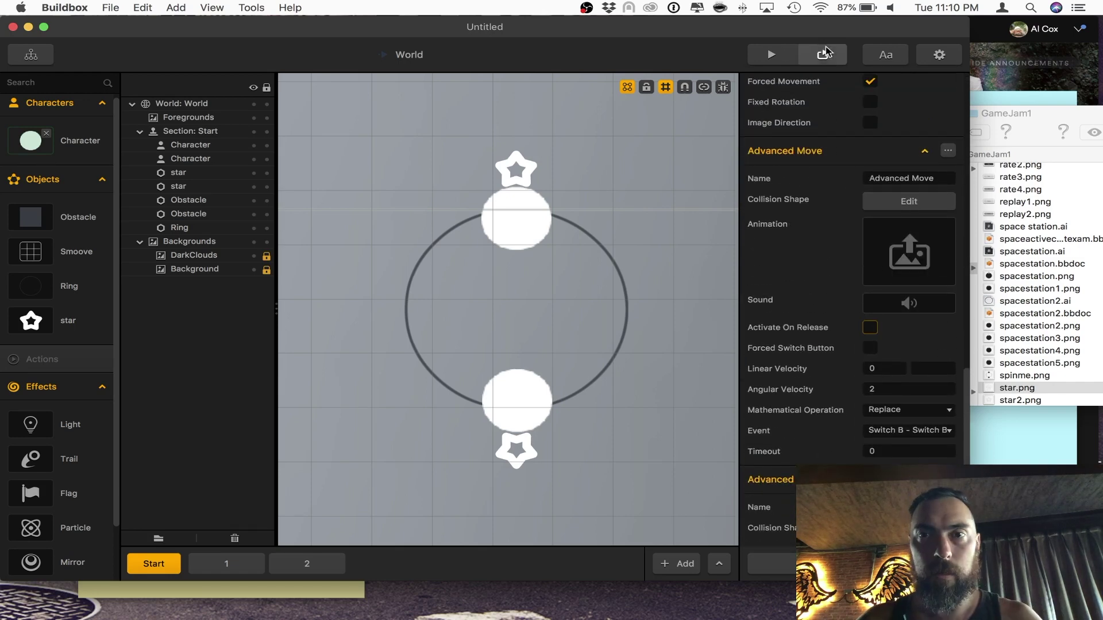
Preview the game to test the characters' rotation around the ring, and close the preview
left_click(771, 54)
left_click(614, 485)
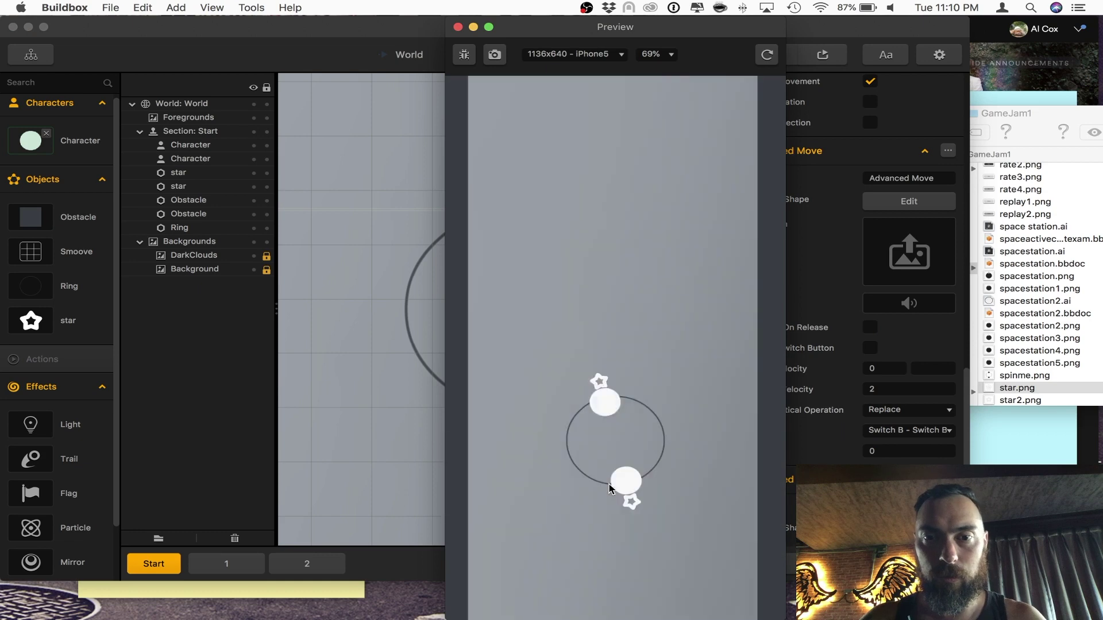
left_click(458, 27)
Review the character's settings, especially the angular velocity and switch event of its two Advanced Move components
scroll(902, 315, "down", 5)
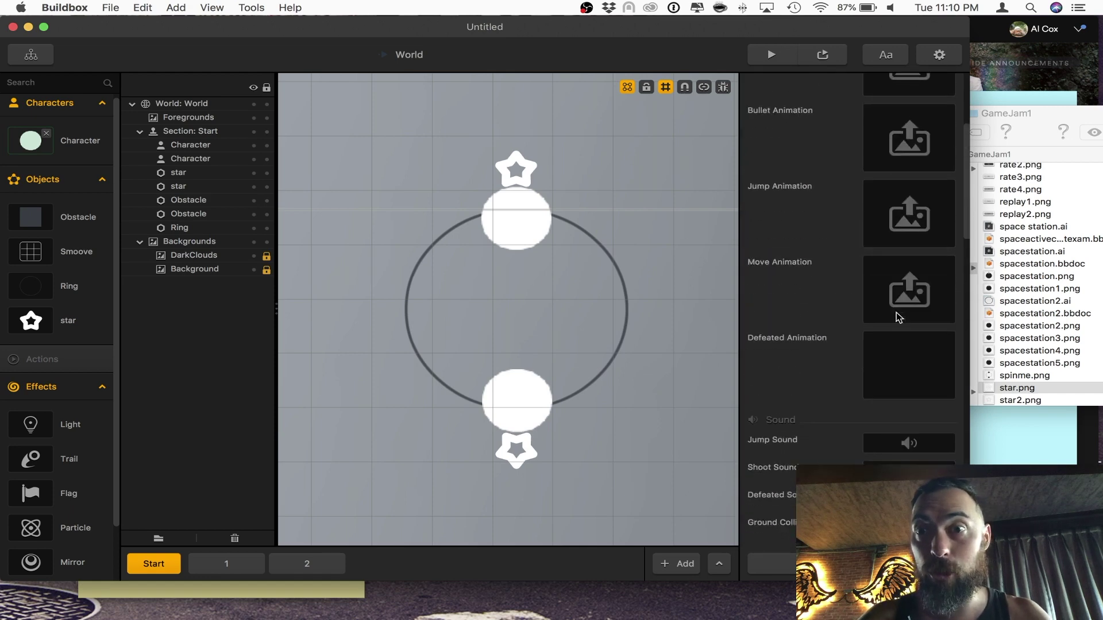
scroll(898, 316, "up", 3)
scroll(815, 187, "down", 10)
scroll(862, 289, "down", 8)
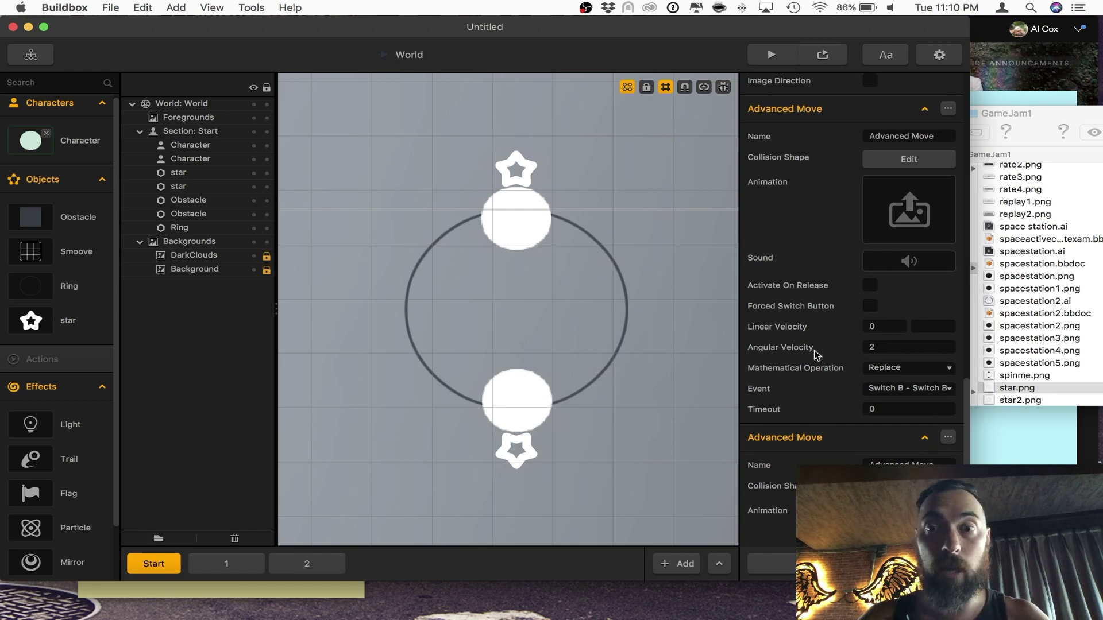
scroll(885, 368, "down", 5)
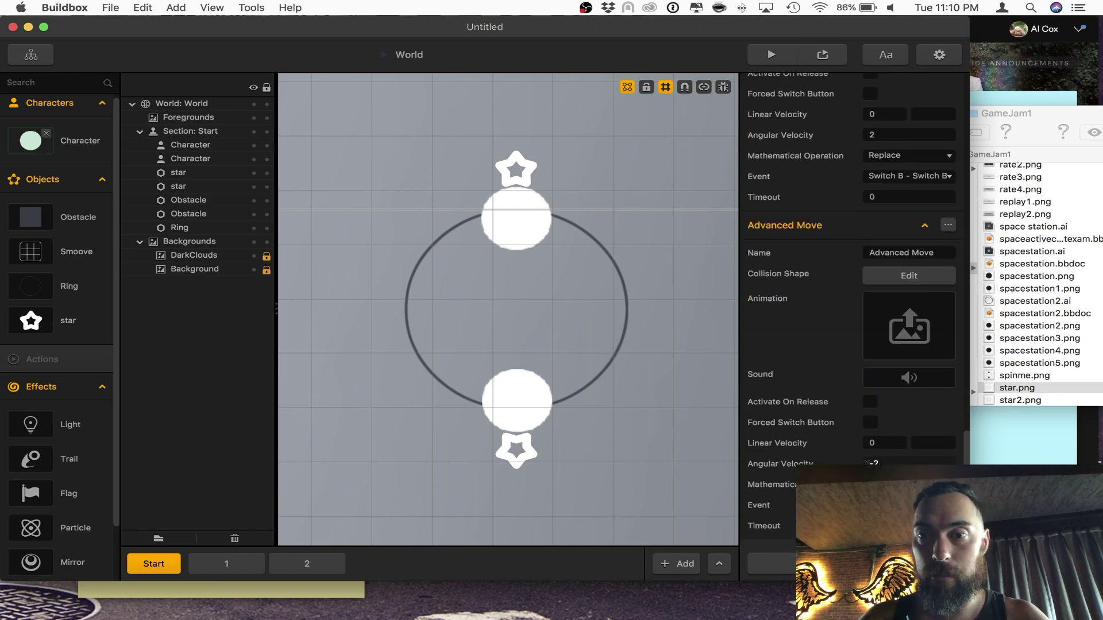
scroll(871, 454, "up", 6)
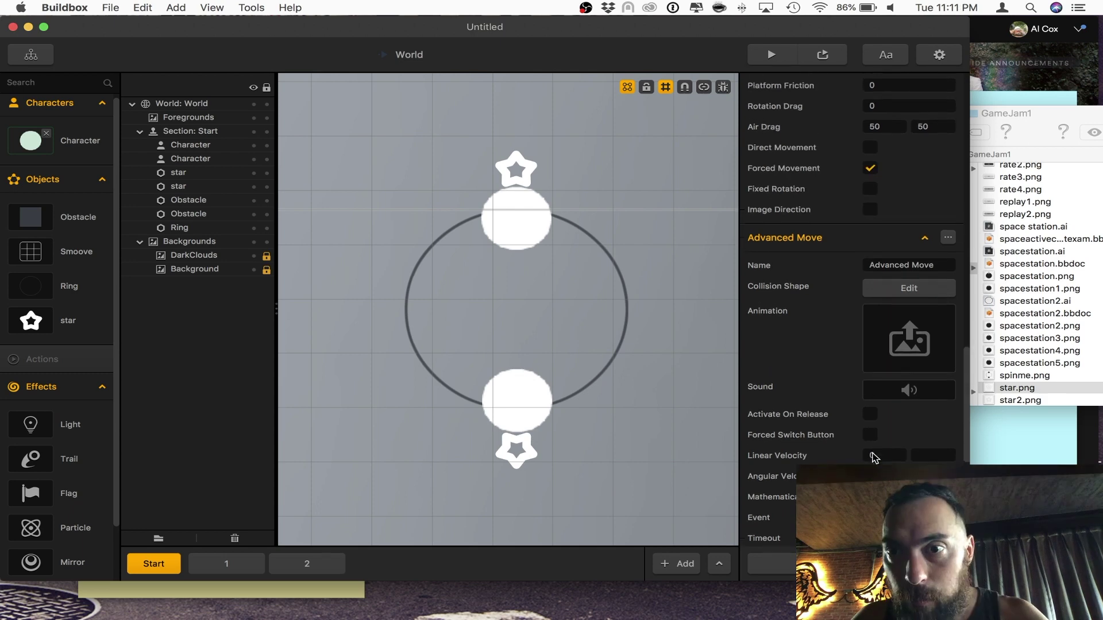
scroll(872, 457, "down", 2)
scroll(873, 458, "down", 3)
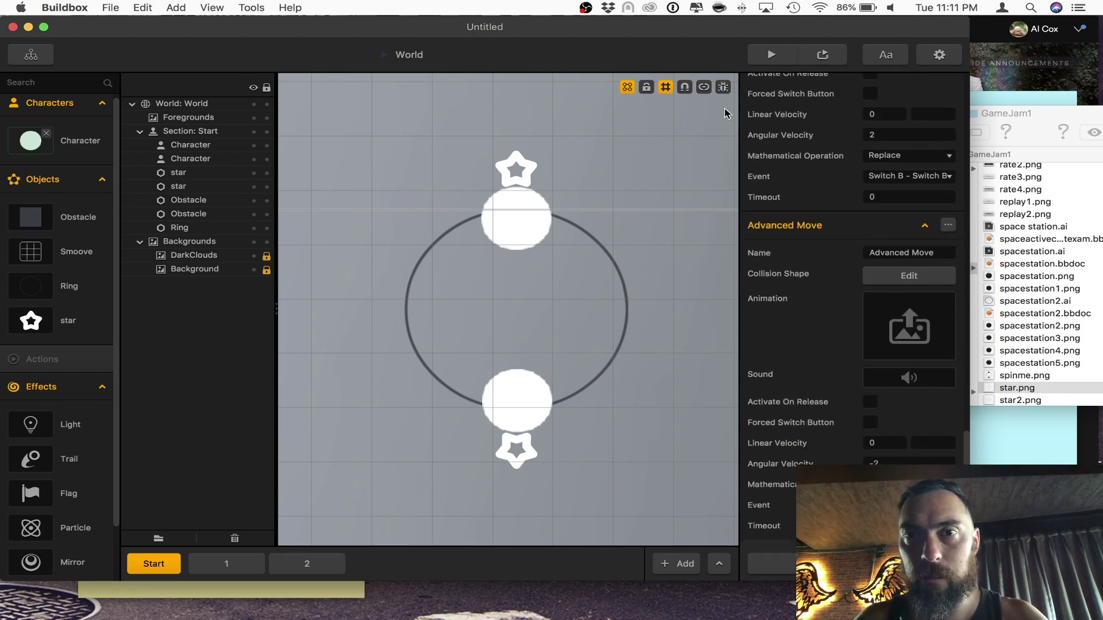
Preview the game again, and give the lower star a Spawner component with the Single Shooting action
left_click(771, 55)
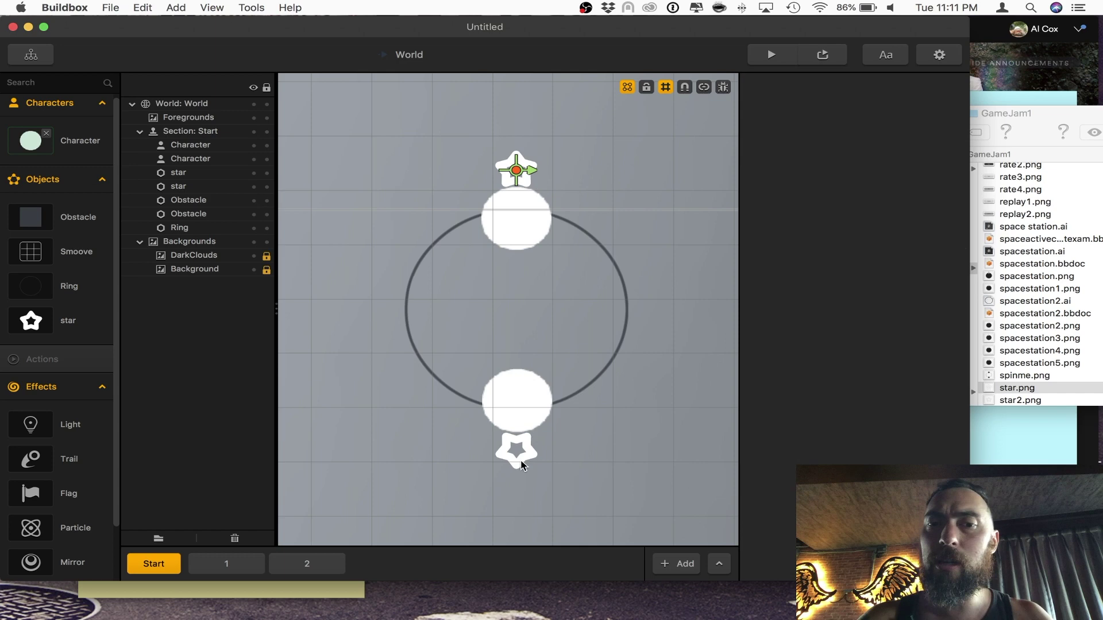
left_click(519, 454)
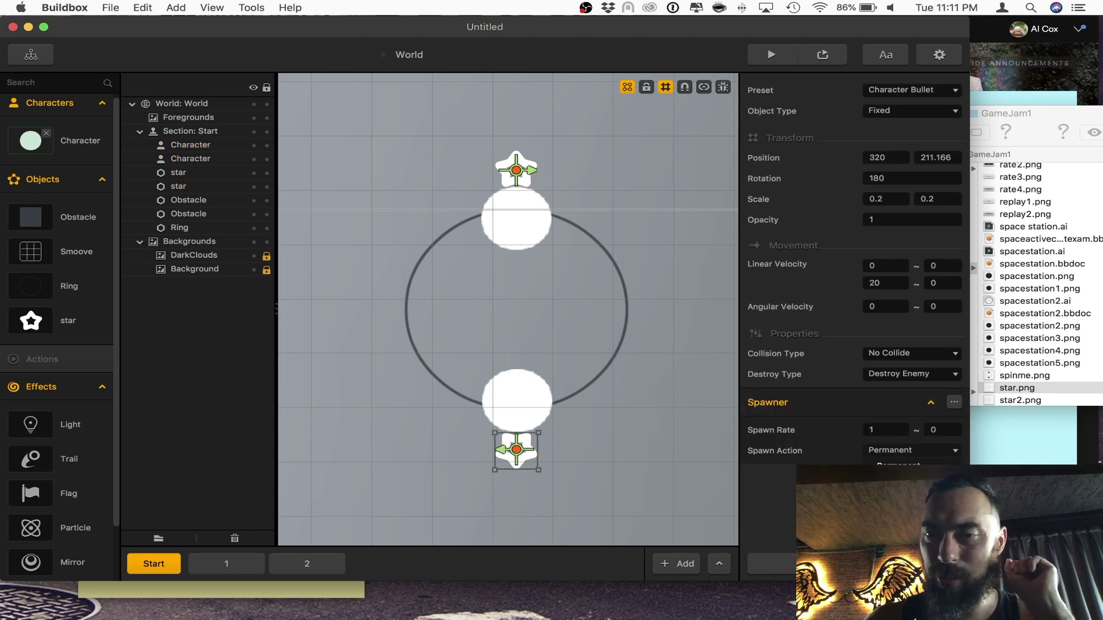
Open the World UI from the Game Mind Map, and hide and lock its Platform element
left_click(31, 54)
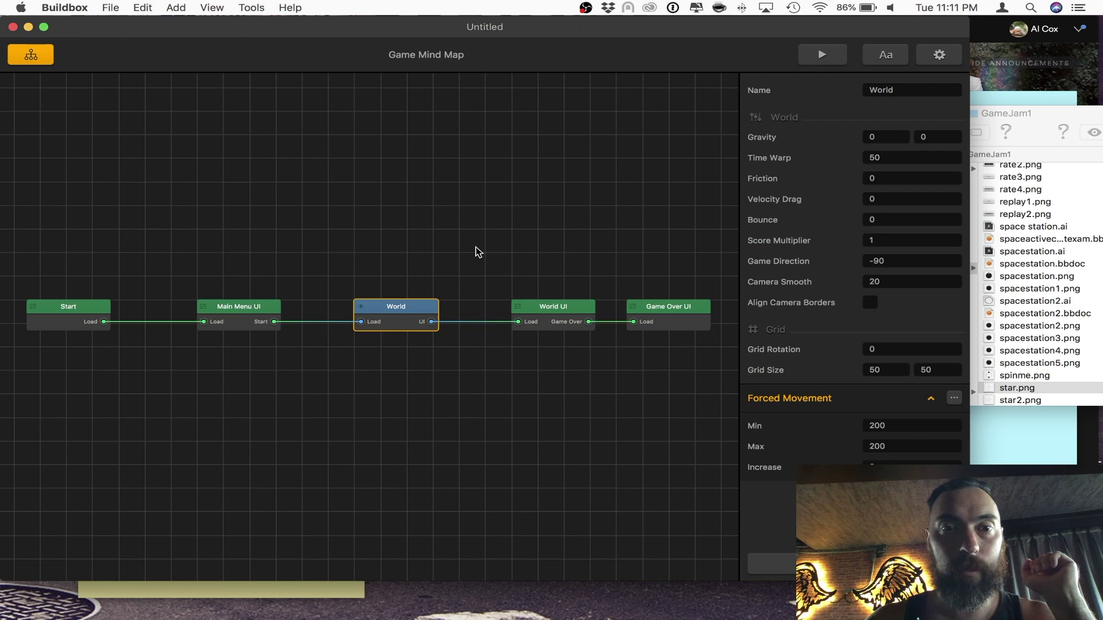
double_click(552, 308)
left_click(253, 103)
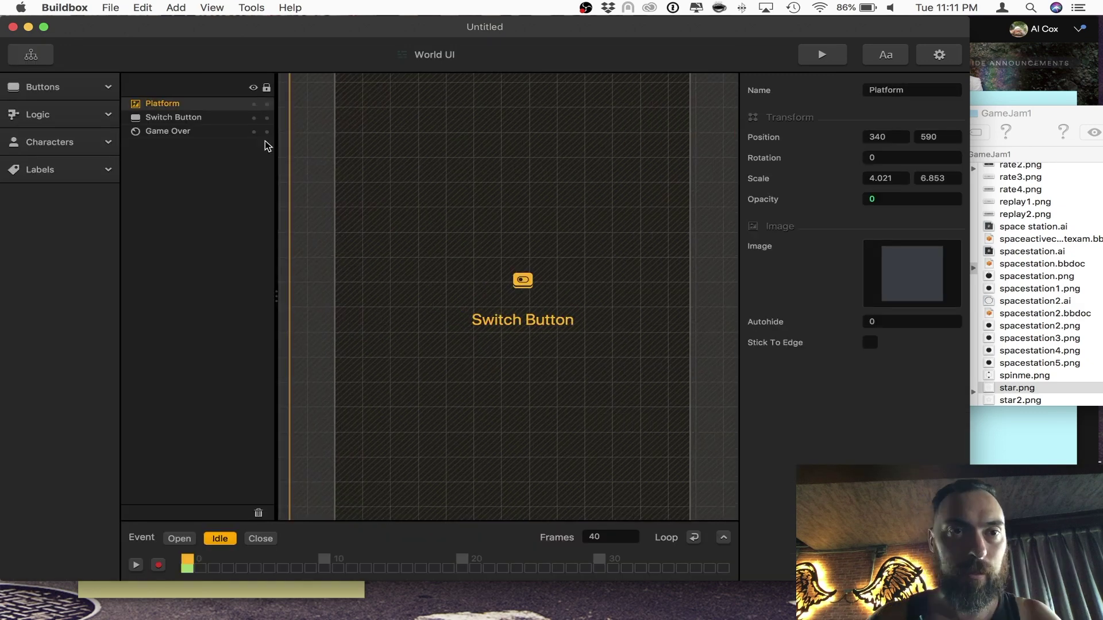
left_click(267, 104)
left_click(255, 104)
scroll(482, 264, "down", 5)
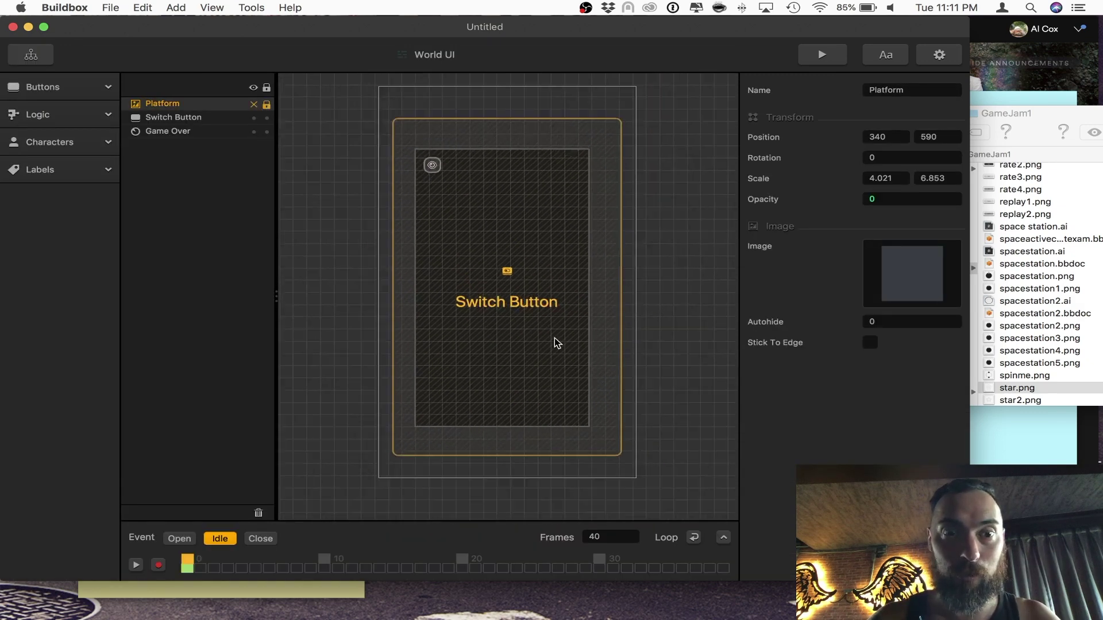
scroll(533, 306, "up", 2)
Lock the Switch Button, and add a Character Button named Shooting to the World UI
left_click(229, 118)
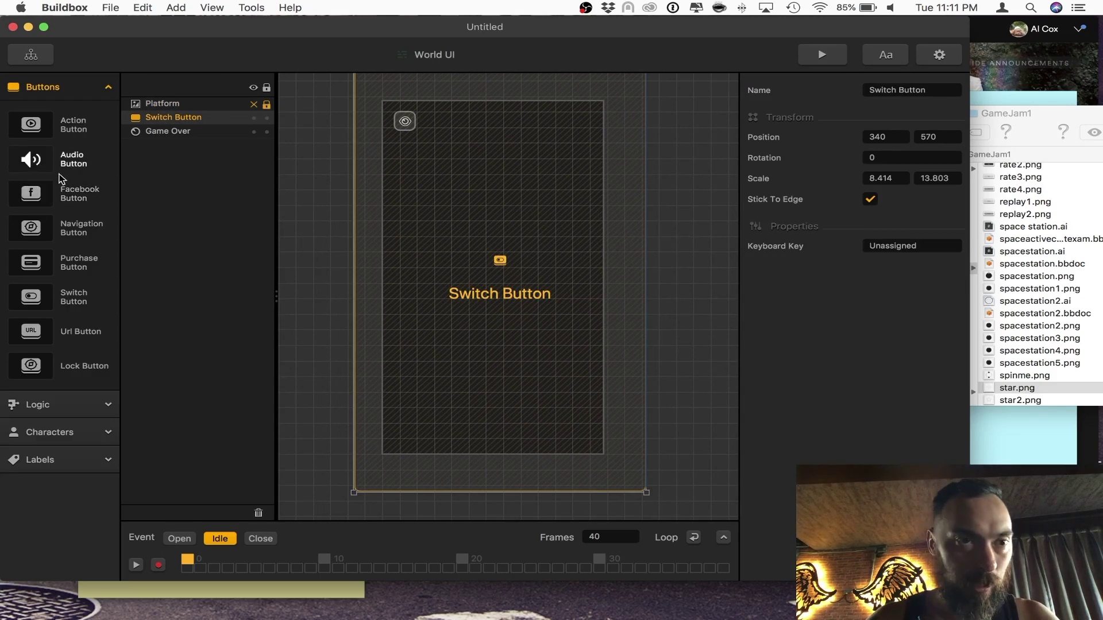
left_click(64, 456)
left_click(49, 432)
left_click_drag(31, 470, 435, 283)
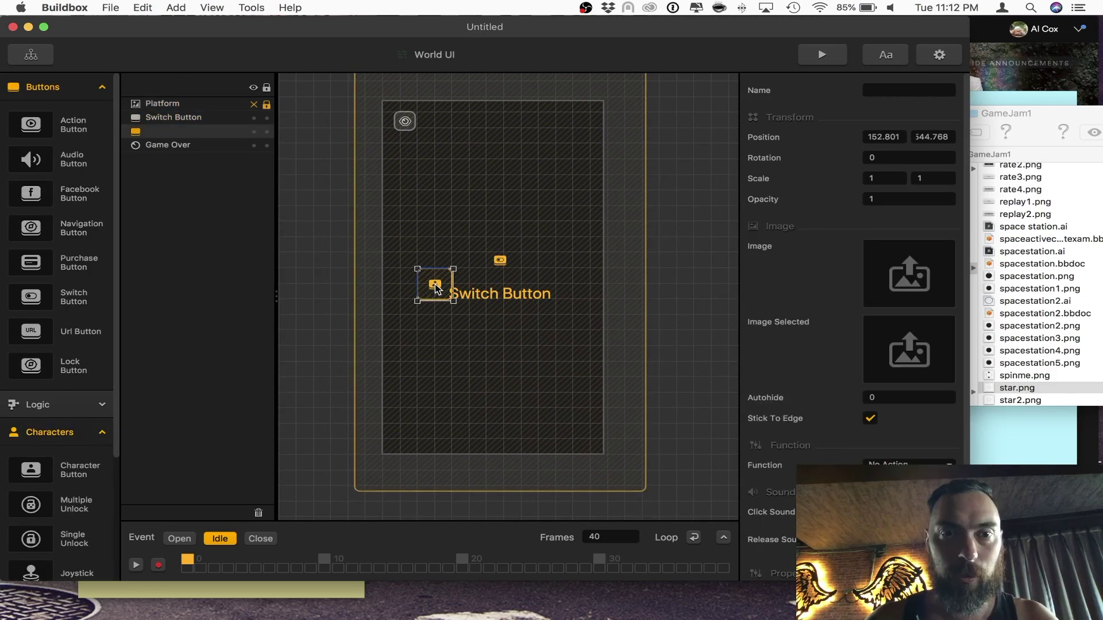
left_click(908, 91)
Scale the Shooting button to about 6.65 by 11.85 to cover the screen, and place it above Switch Button in the layer order
left_click_drag(396, 324, 374, 462)
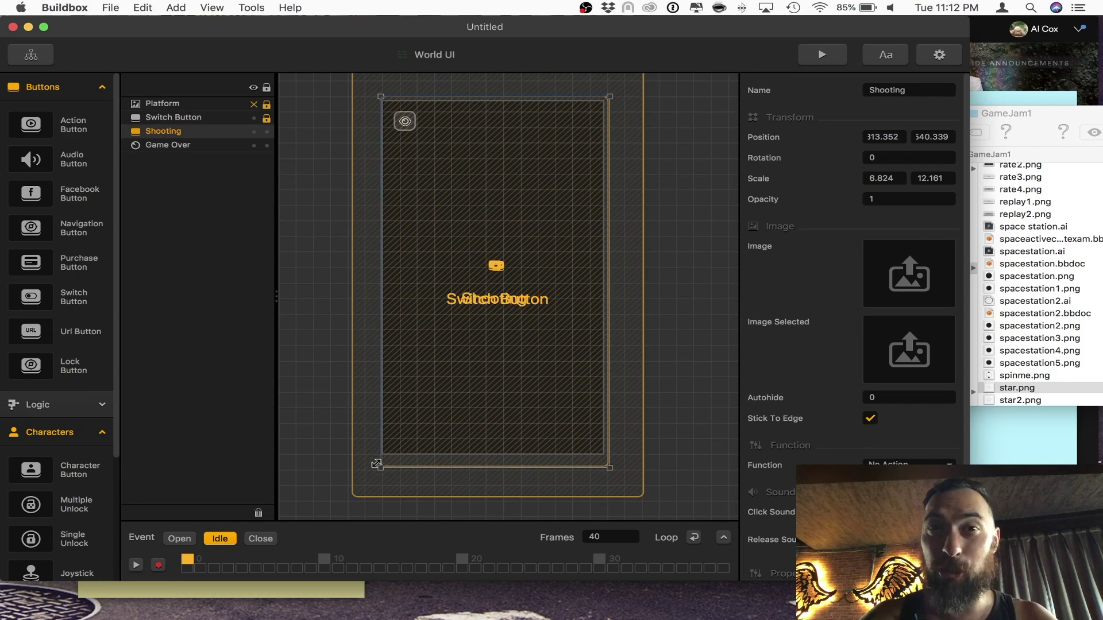
scroll(363, 440, "down", 2)
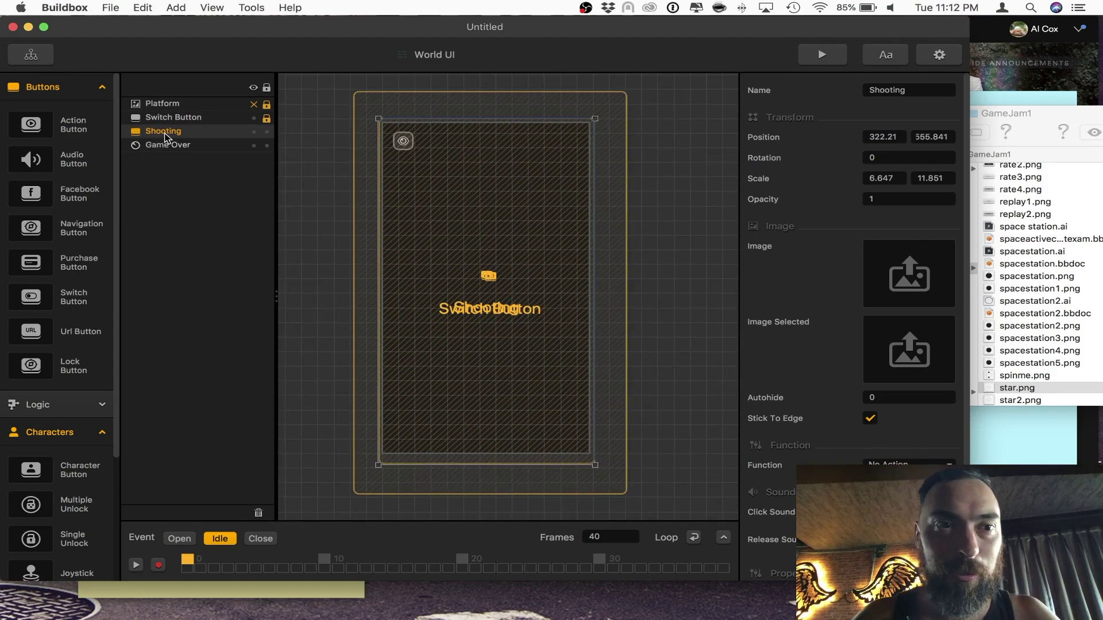
left_click_drag(165, 137, 171, 118)
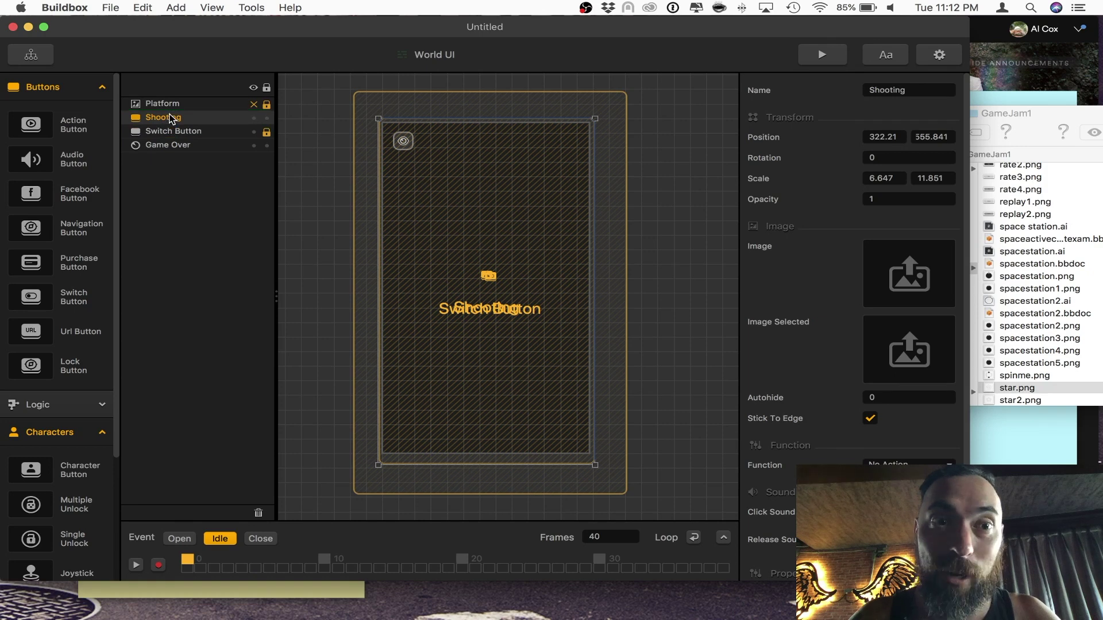
Set the Shooting button's function to Shoot
scroll(858, 380, "down", 2)
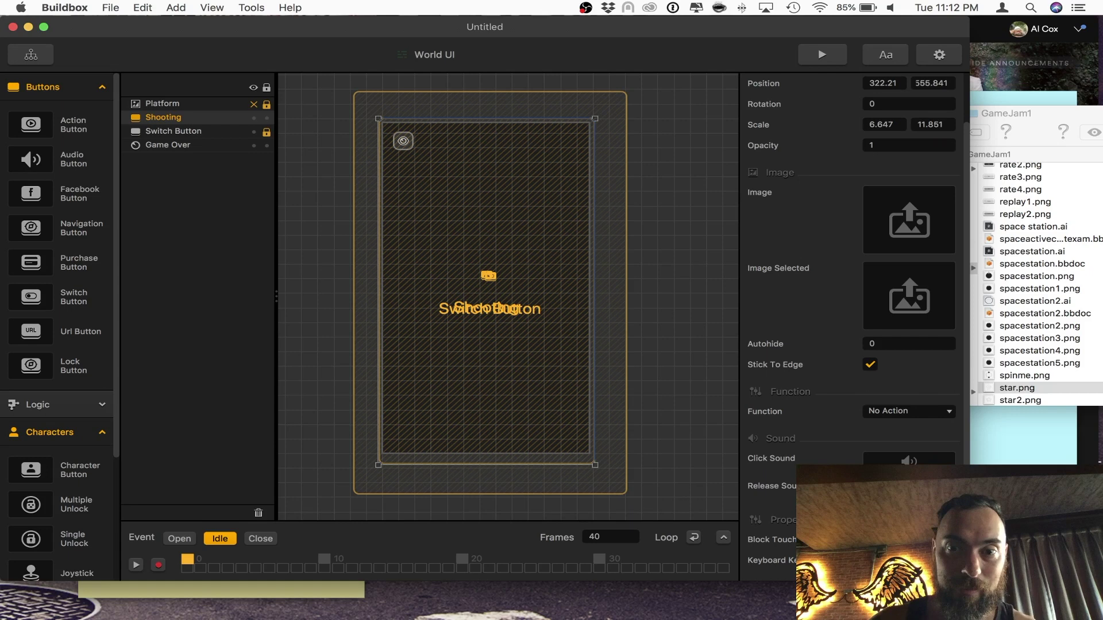
left_click(901, 408)
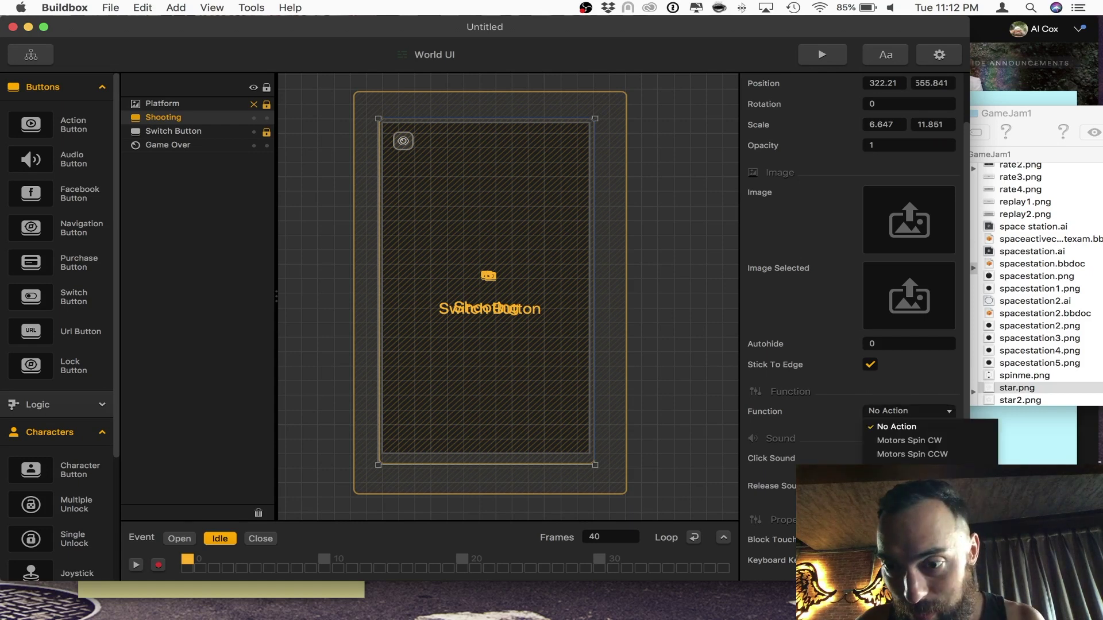
left_click(879, 540)
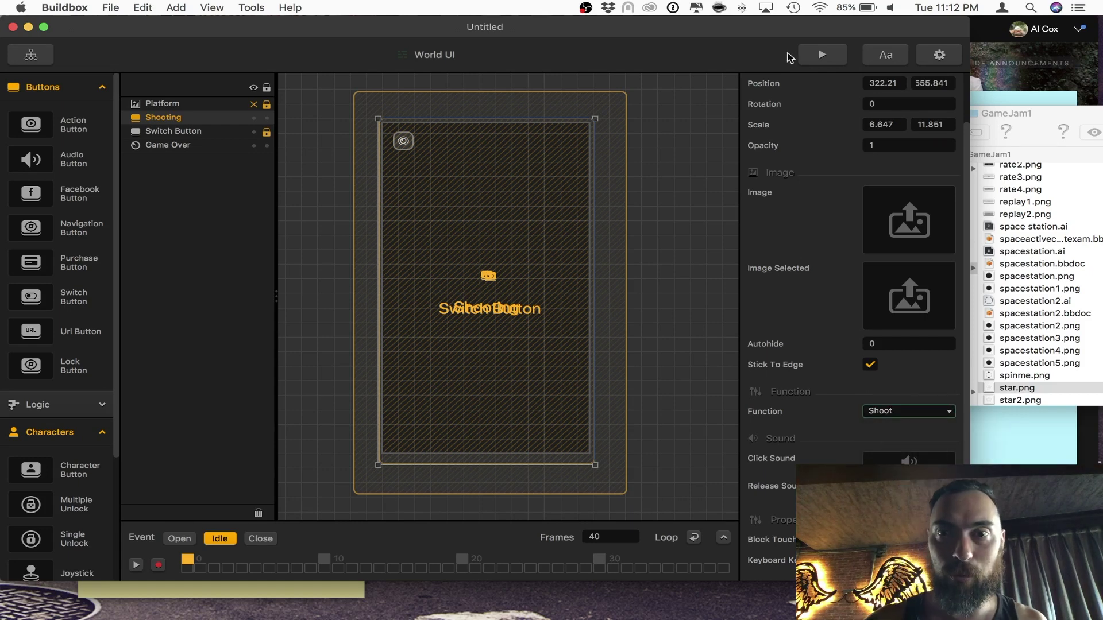
Preview the game and tap repeatedly to test rotating and shooting the stars, and close the preview
left_click(815, 51)
left_click(652, 482)
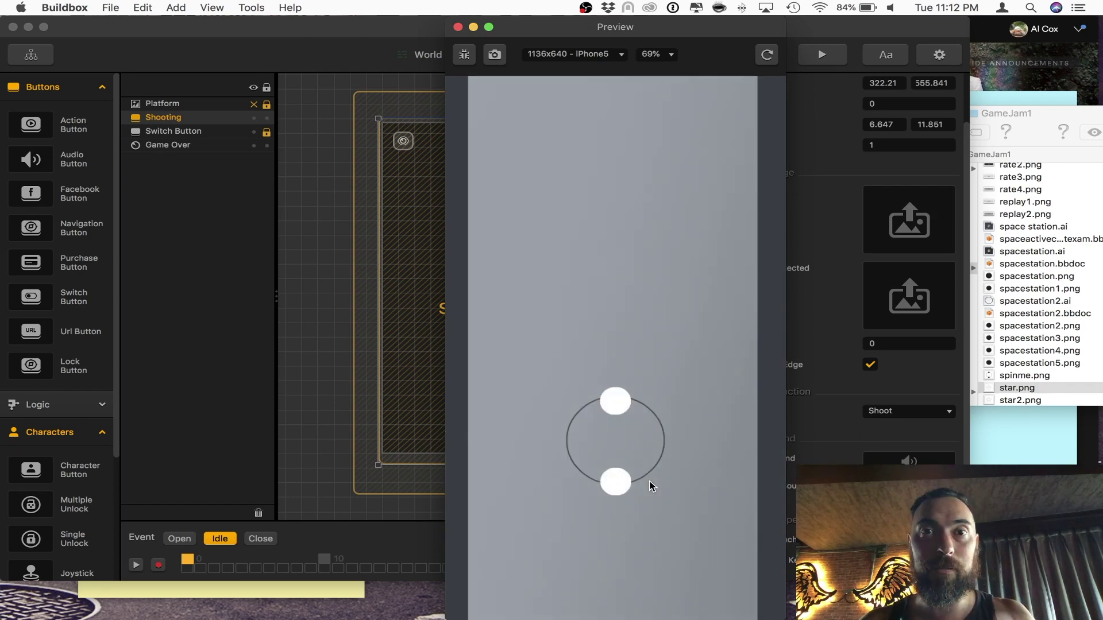
left_click(650, 483)
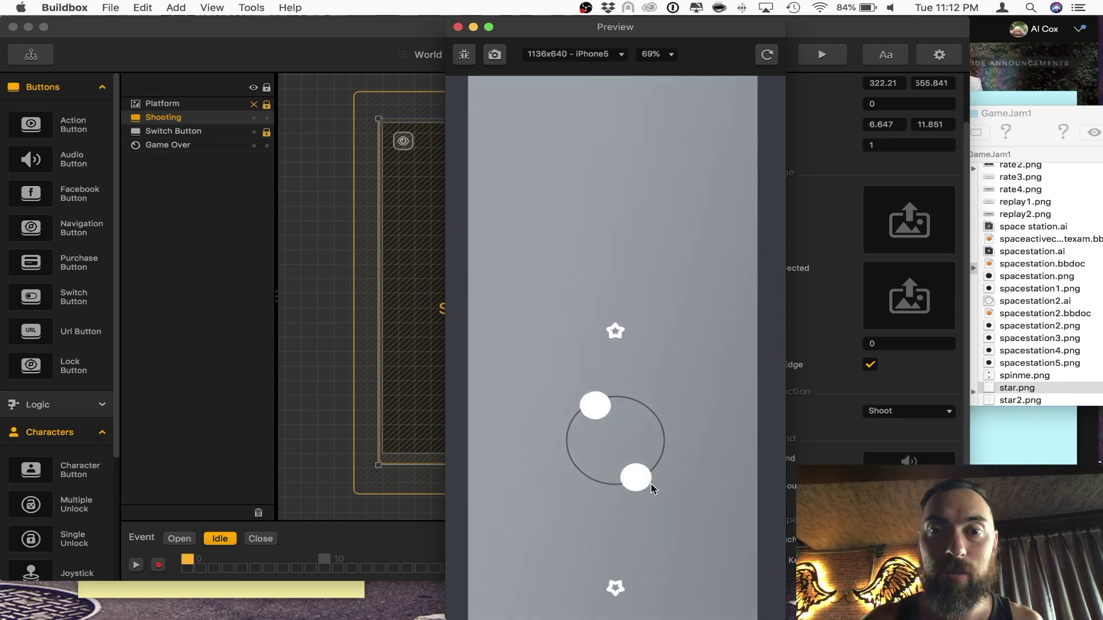
left_click(651, 484)
left_click(651, 484)
left_click(651, 484)
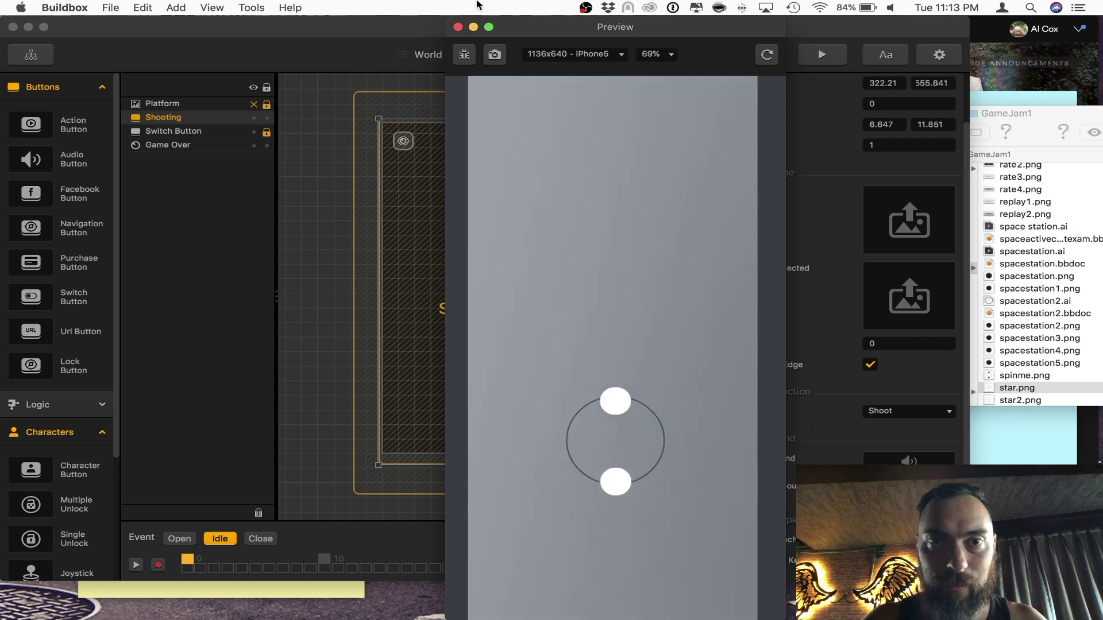
left_click(458, 27)
Open the World scene from the Game Mind Map, and set the upper star's X position to 320
left_click(29, 54)
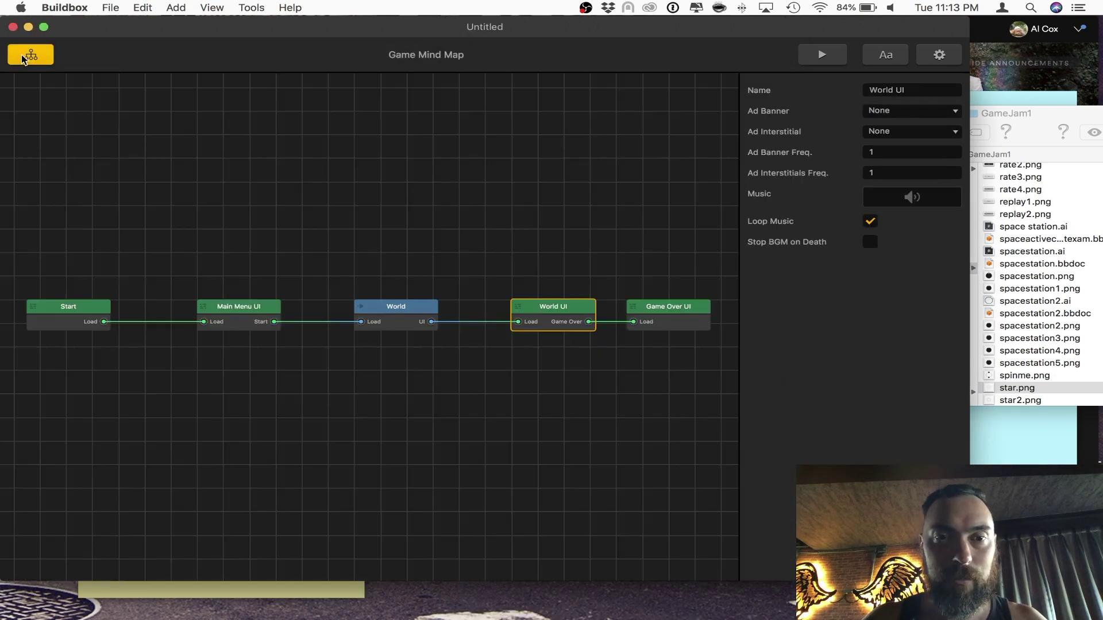
left_click(396, 308)
double_click(395, 308)
left_click(630, 187)
scroll(630, 186, "down", 5)
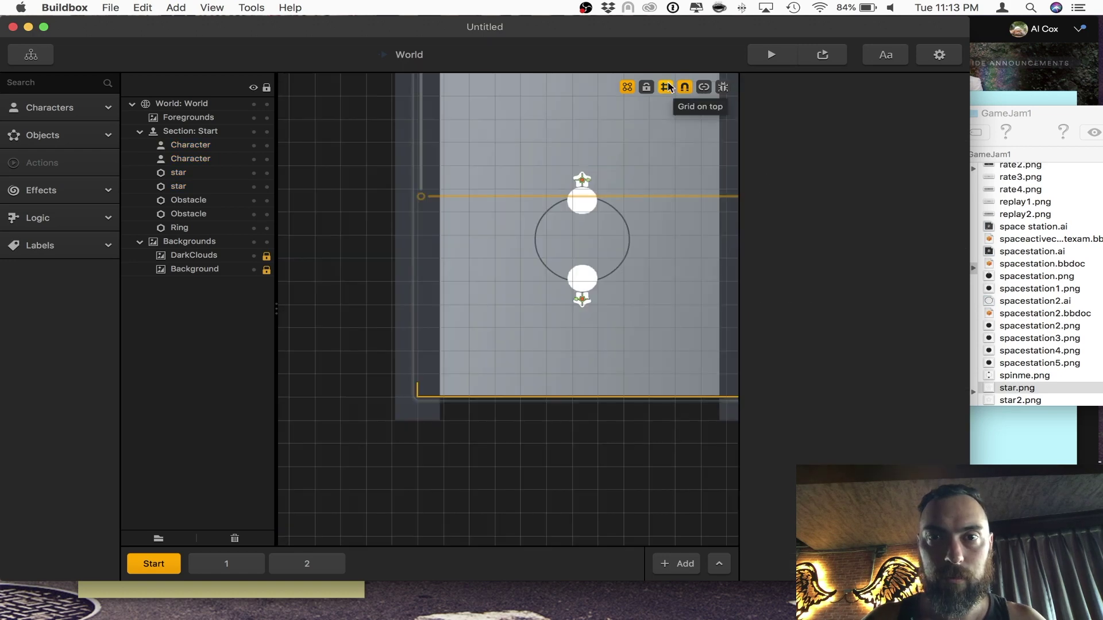
left_click(704, 87)
scroll(432, 196, "down", 4)
left_click(509, 189)
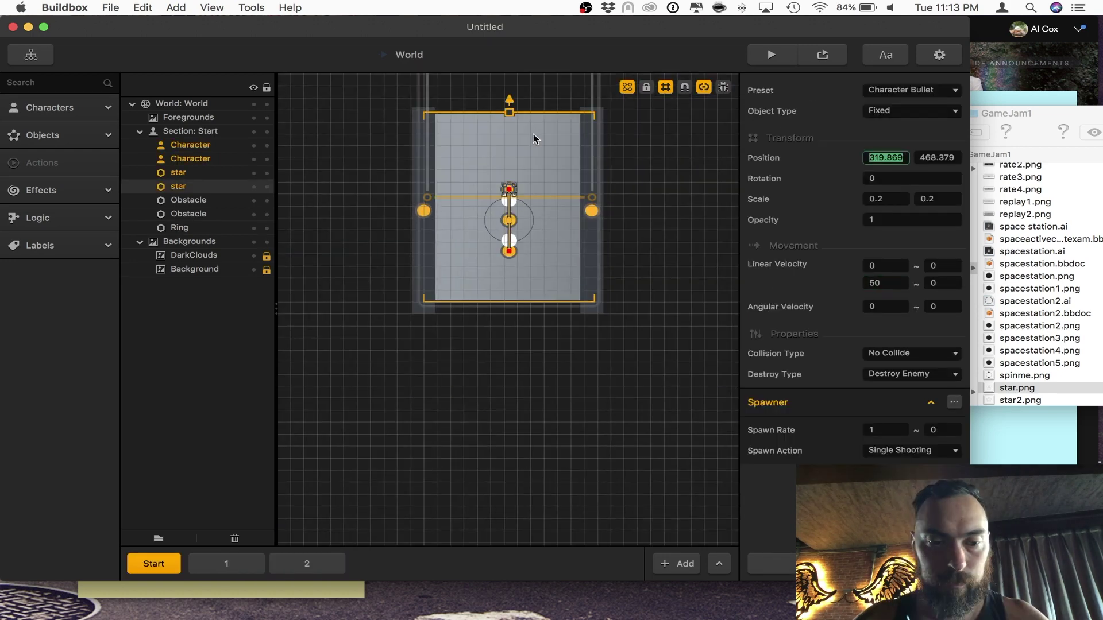
scroll(586, 287, "up", 5)
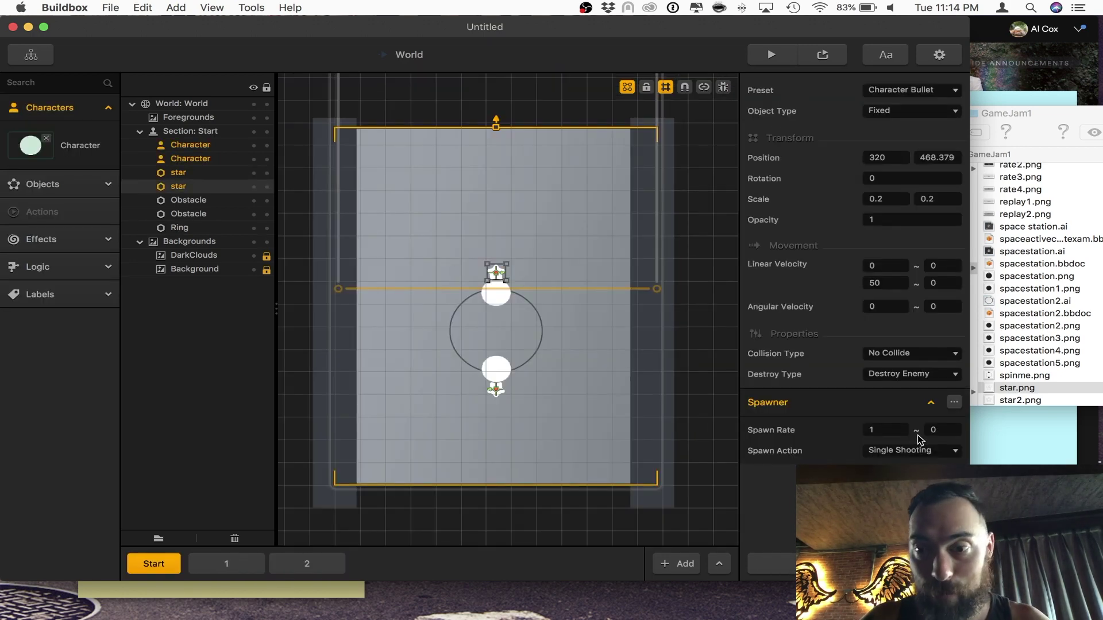
Set the lower star's Spawner to a spawn rate of 0.1 with the Shooting action, and test it in the preview
left_click(519, 419)
left_click(496, 391)
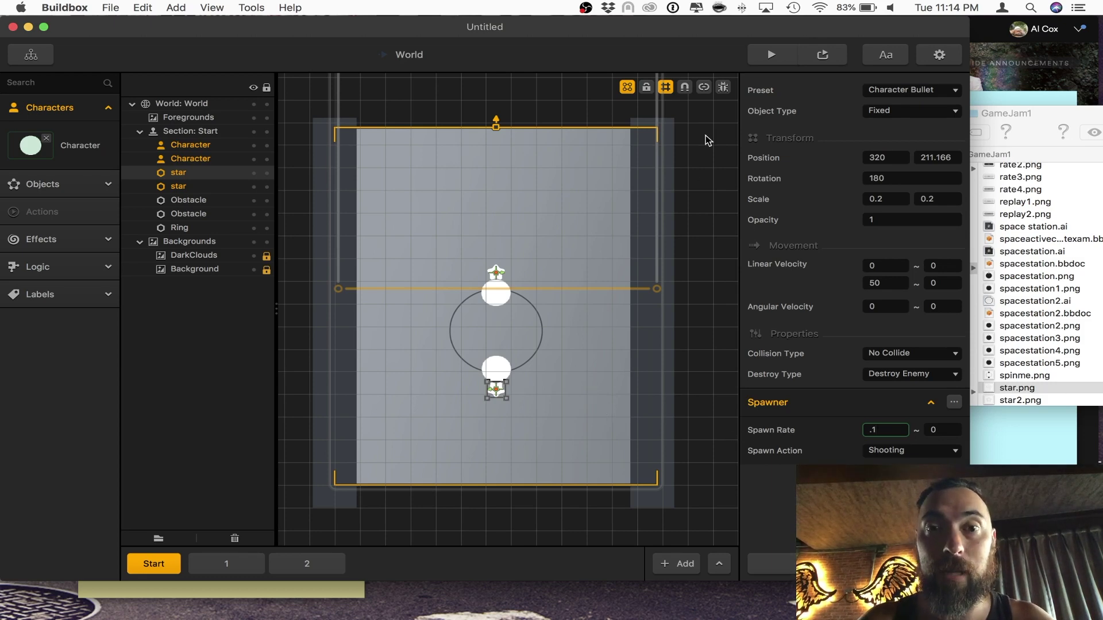
left_click(785, 58)
left_click(643, 459)
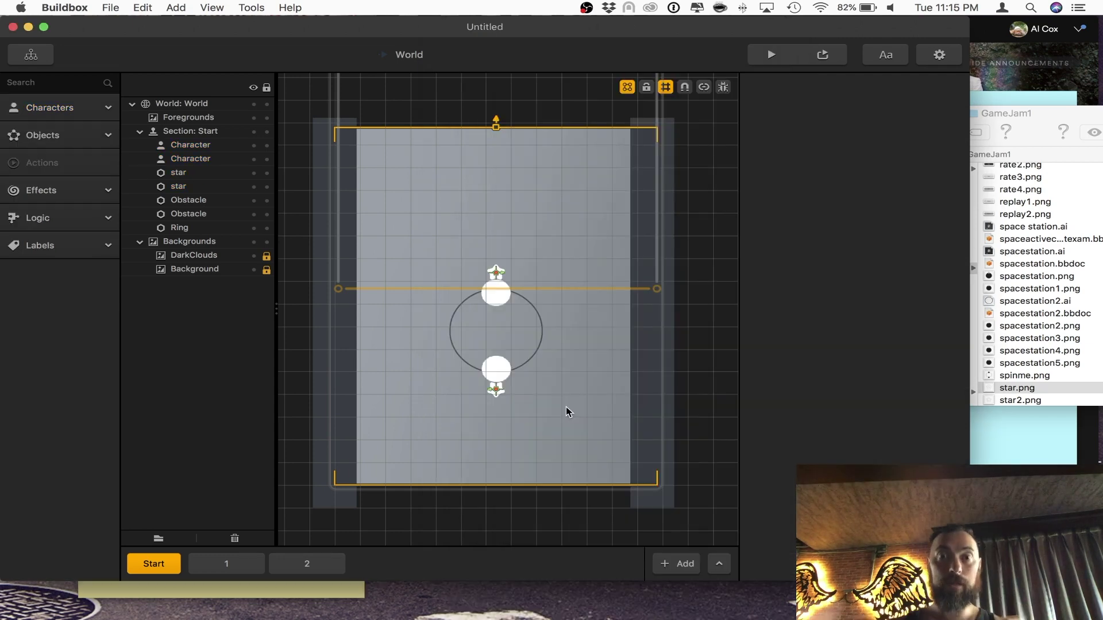
Enter 0.1 again as the lower star's spawn rate, and start another preview of the game
left_click_drag(531, 411, 469, 385)
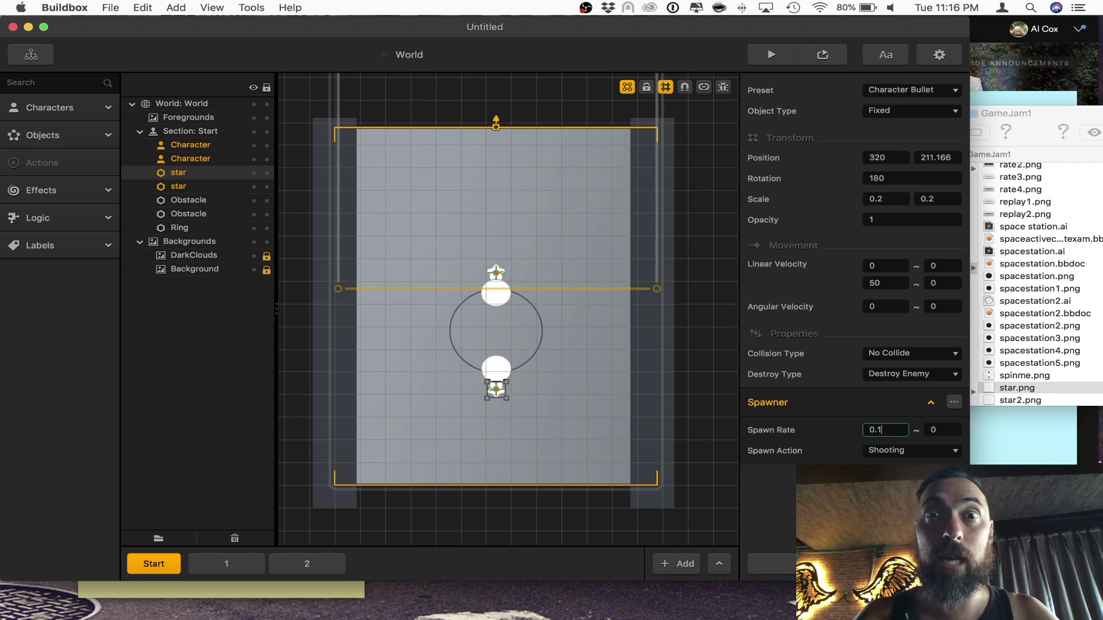
left_click(786, 58)
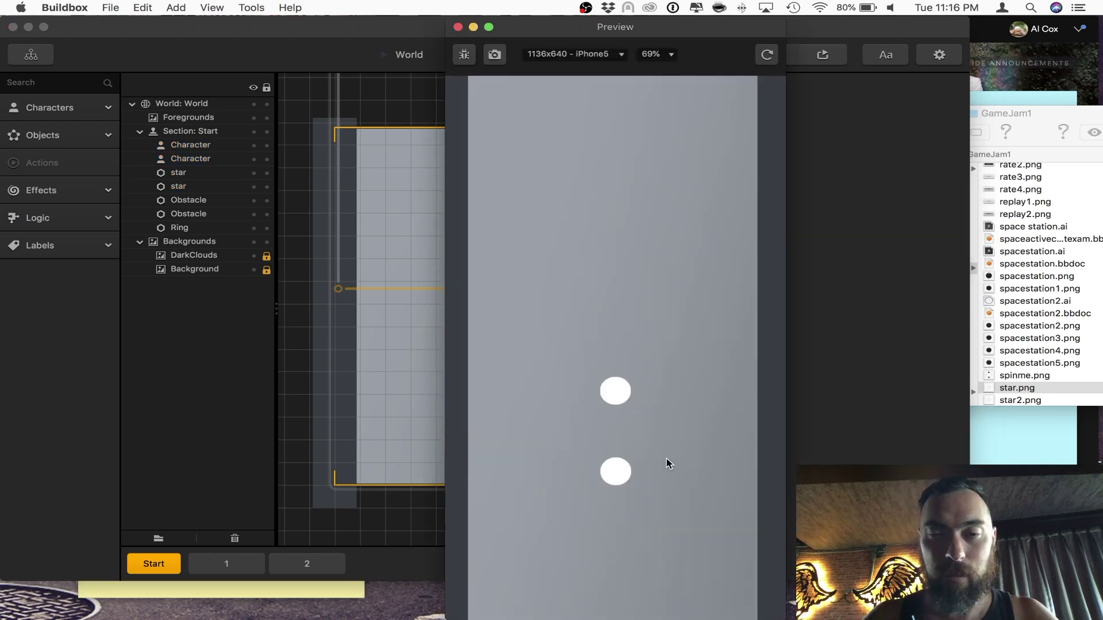